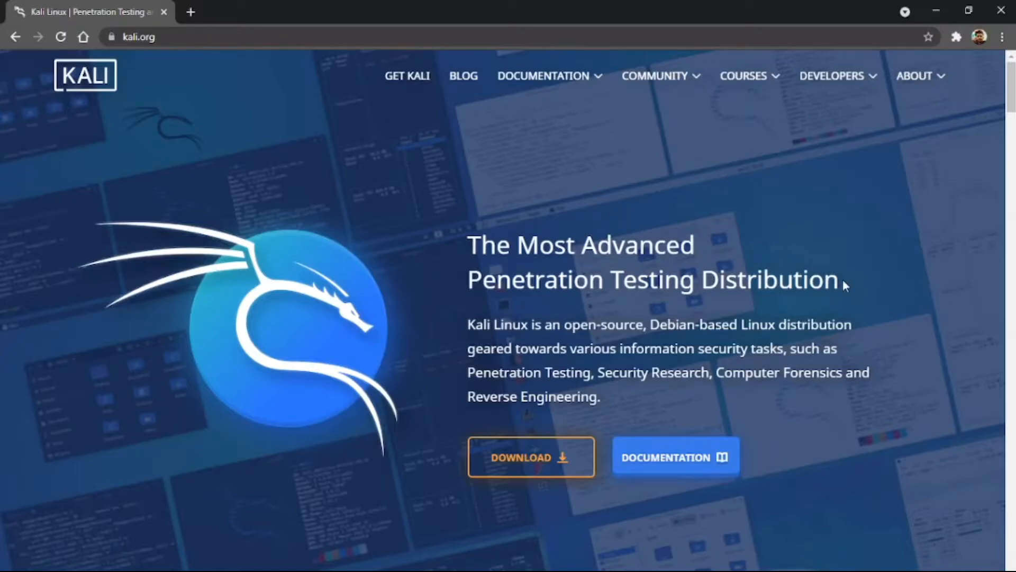
Examine the Kali Linux home page's introduction and its section on the included penetration testing tools
left_click_drag(843, 282, 473, 253)
left_click(417, 206)
left_click_drag(562, 324, 776, 321)
left_click(864, 323)
scroll(863, 321, "down", 15)
scroll(865, 324, "down", 15)
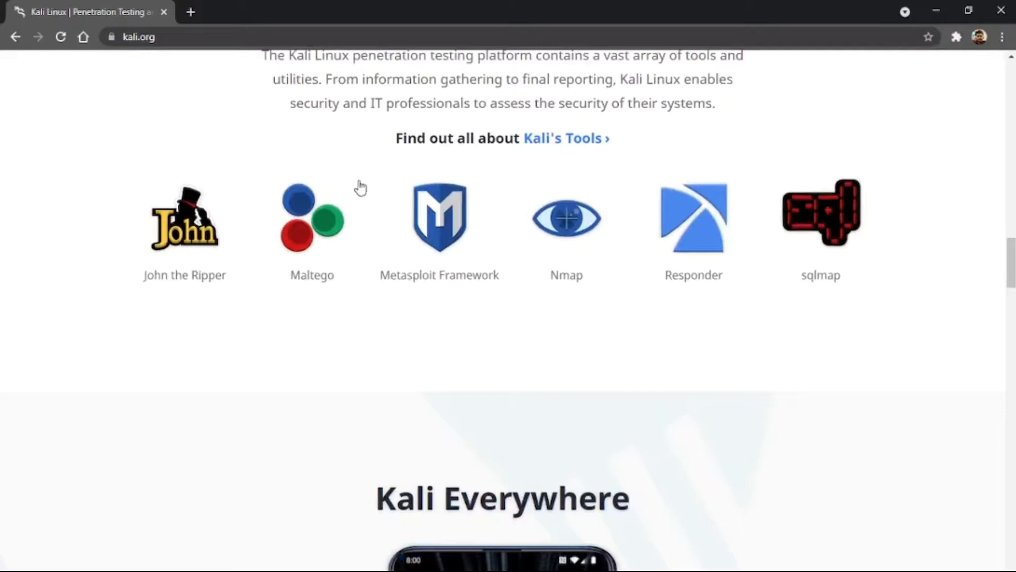
triple_click(495, 170)
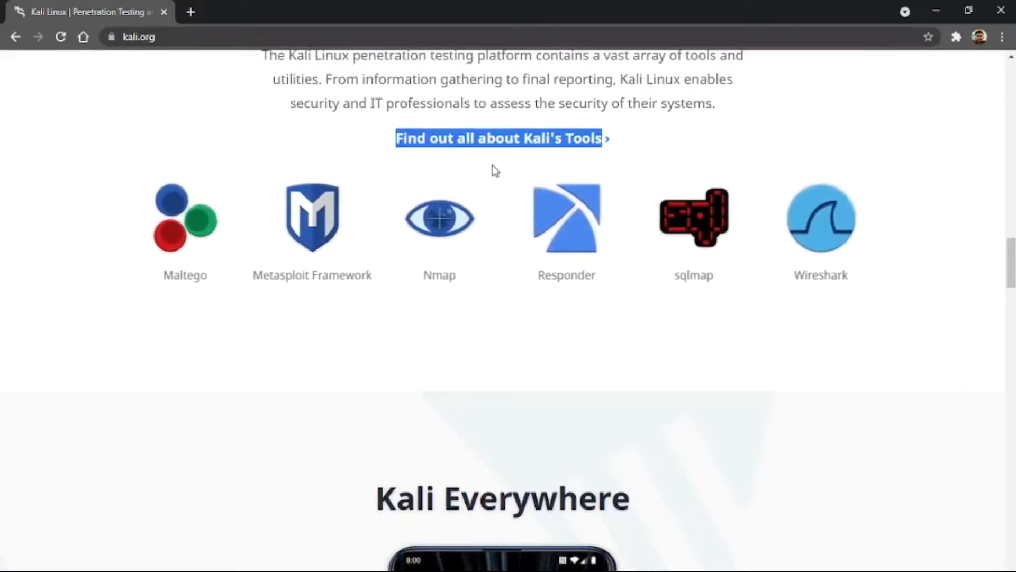
left_click(739, 150)
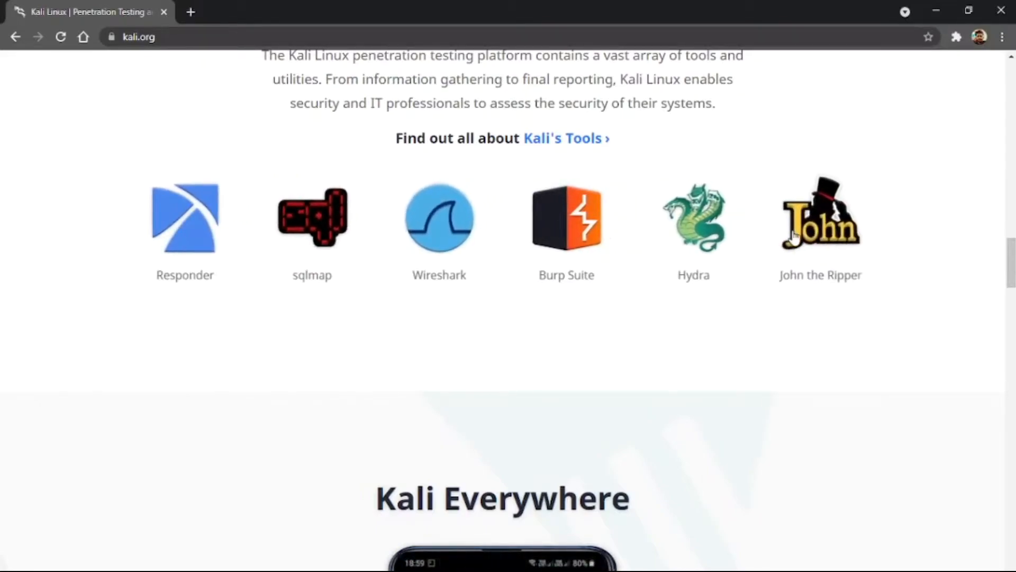
Examine the Kali Everywhere section and the supported platforms, from ARM and Bare Metal to Virtual Machines and WSL, on the home page
scroll(578, 336, "down", 6)
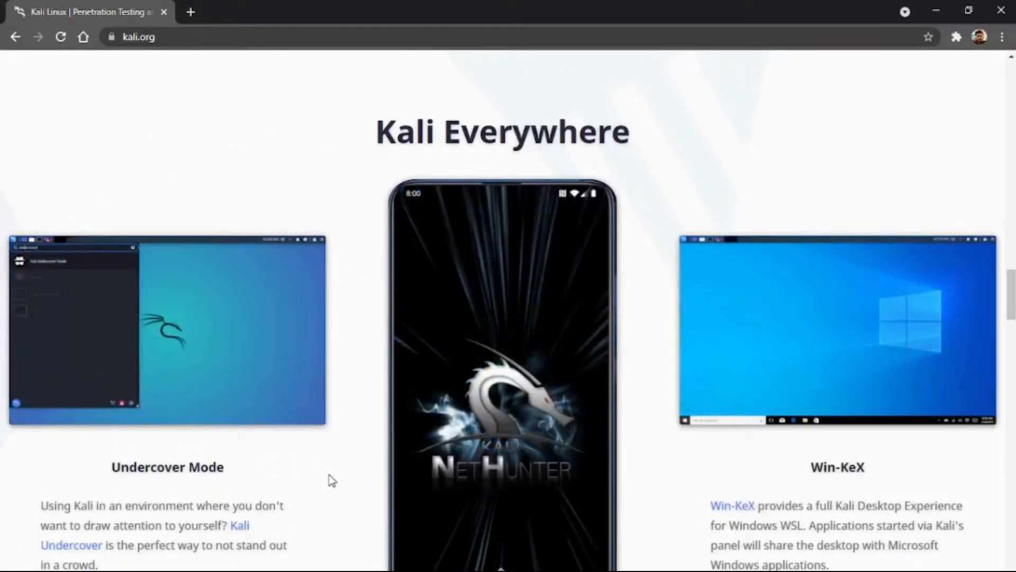
scroll(332, 479, "down", 1)
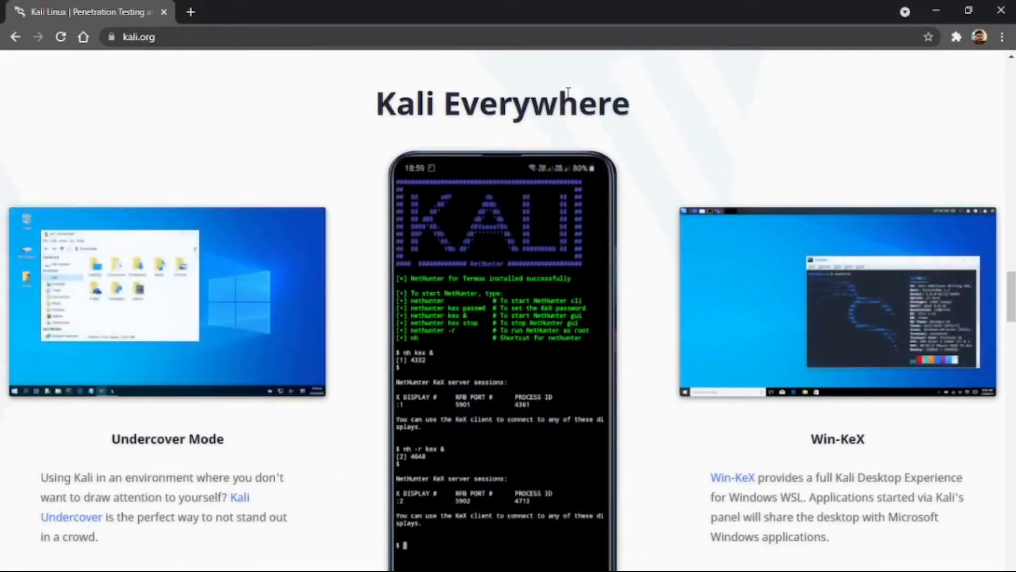
left_click_drag(643, 103, 416, 103)
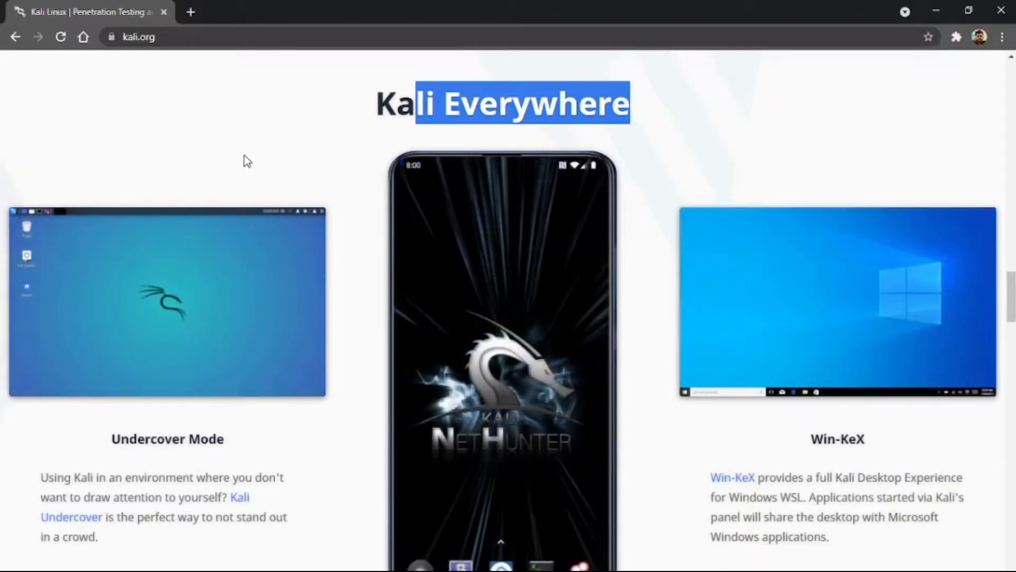
scroll(246, 159, "down", 15)
scroll(245, 157, "up", 3)
scroll(245, 158, "up", 3)
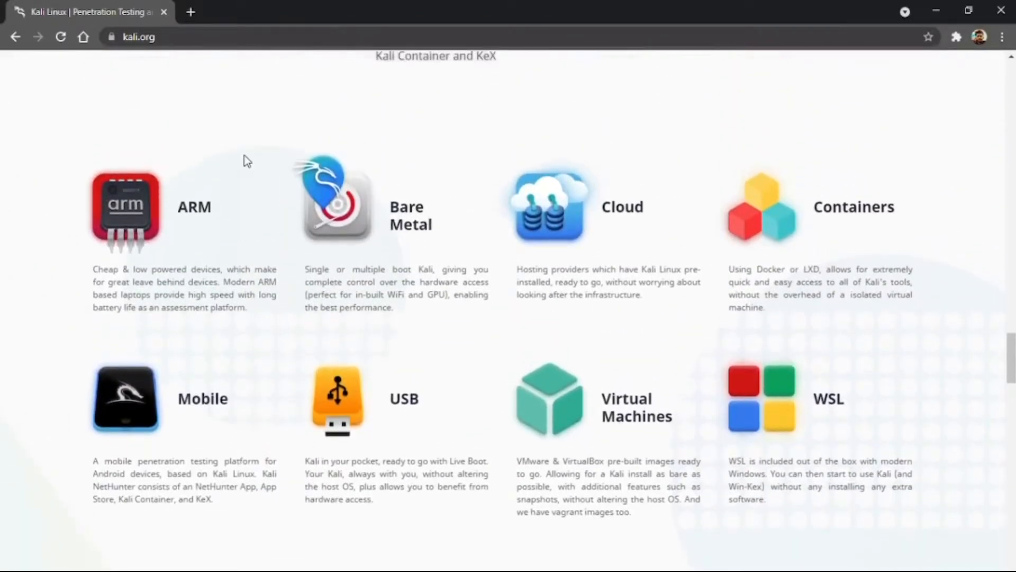
scroll(246, 160, "up", 1)
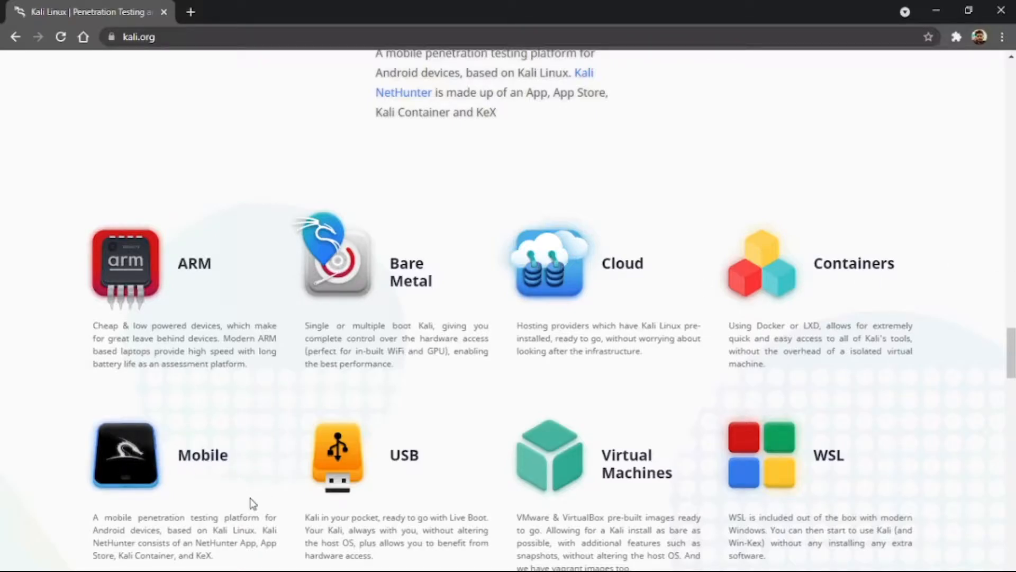
scroll(253, 503, "down", 5)
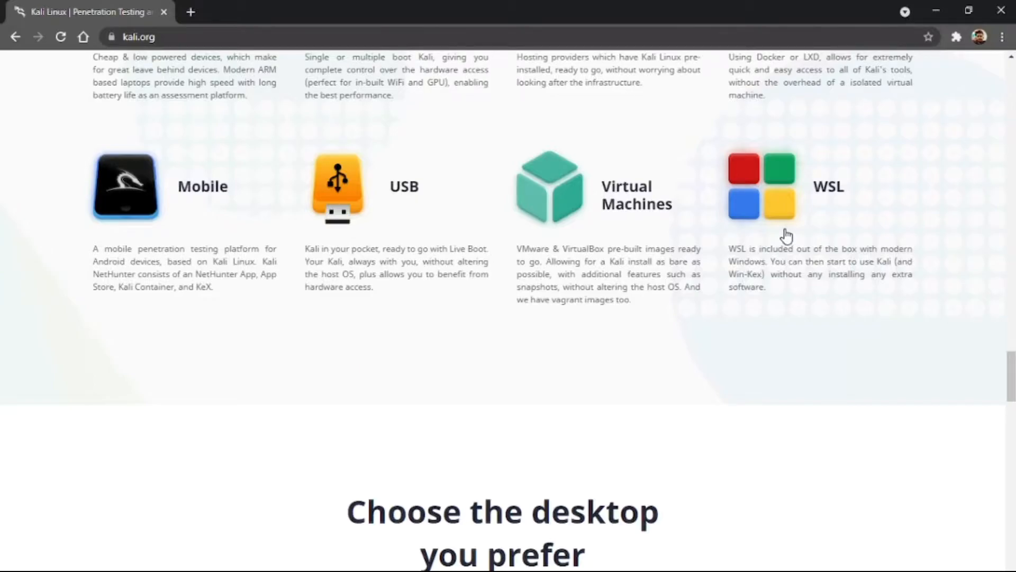
scroll(787, 236, "down", 20)
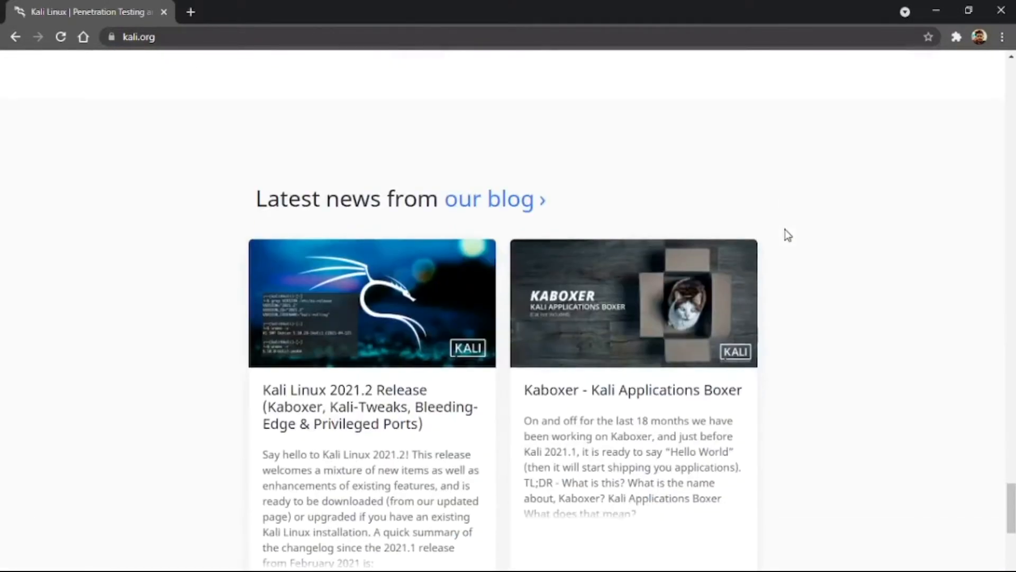
scroll(786, 236, "up", 20)
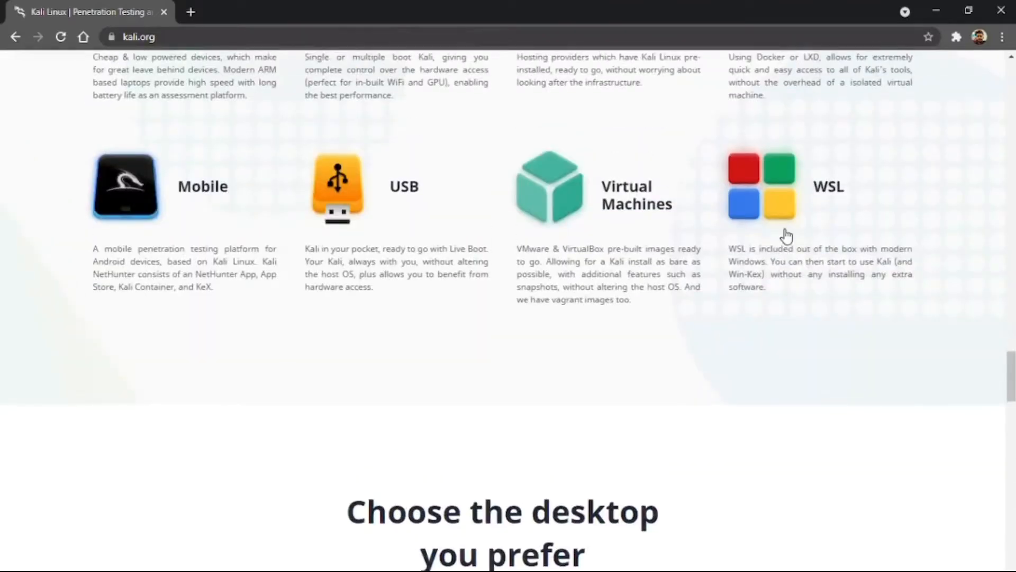
scroll(785, 233, "up", 10)
scroll(786, 231, "up", 15)
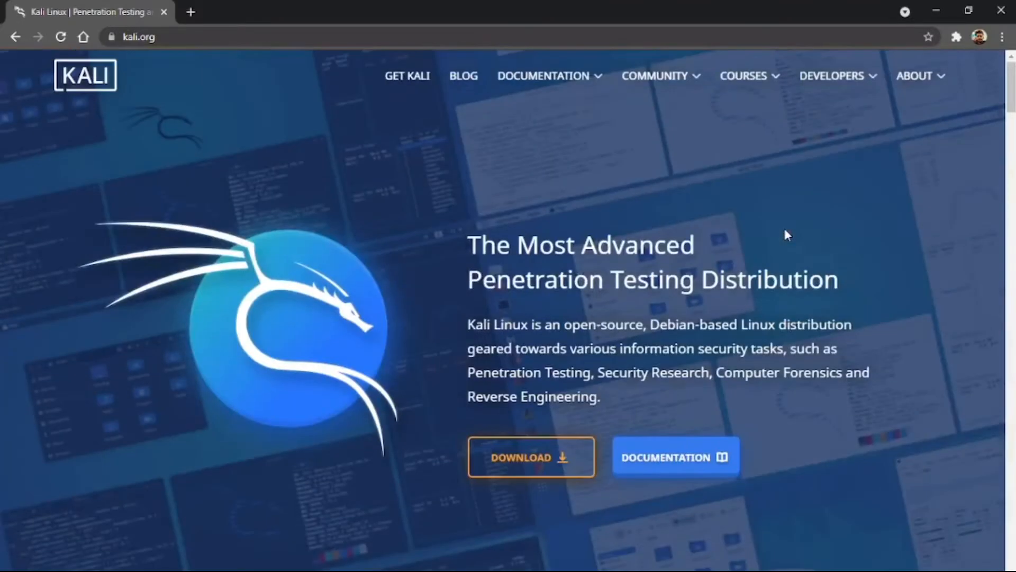
Open the Kali documentation in a separate tab, look over its subject categories, and close it
right_click(671, 454)
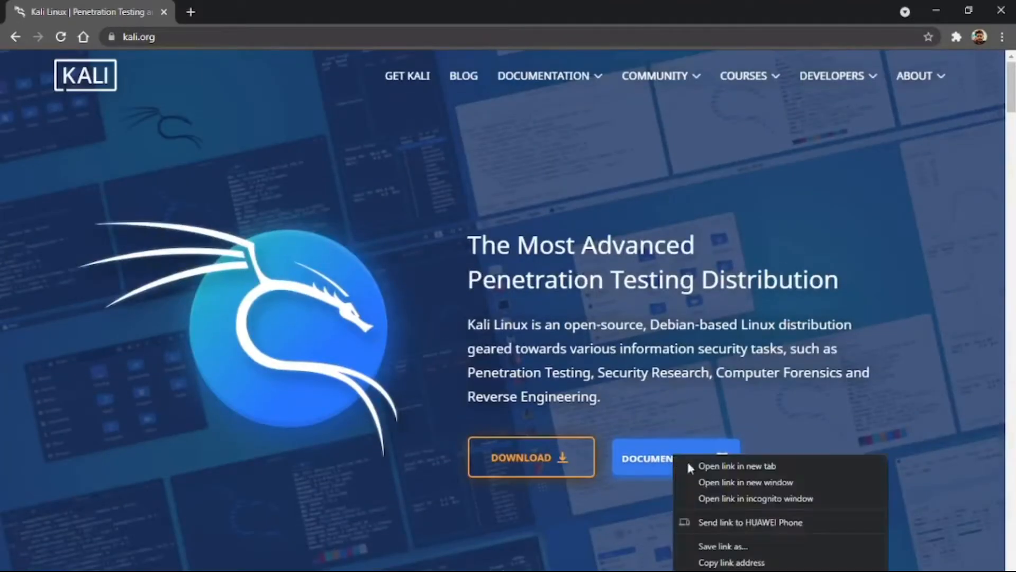
left_click(697, 467)
key("ctrl+Tab")
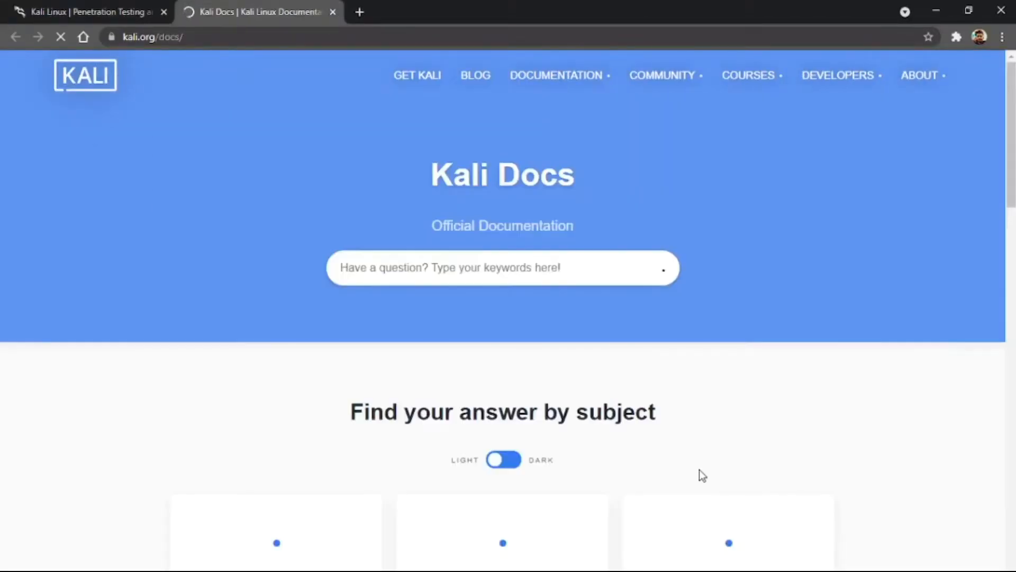
scroll(134, 461, "down", 10)
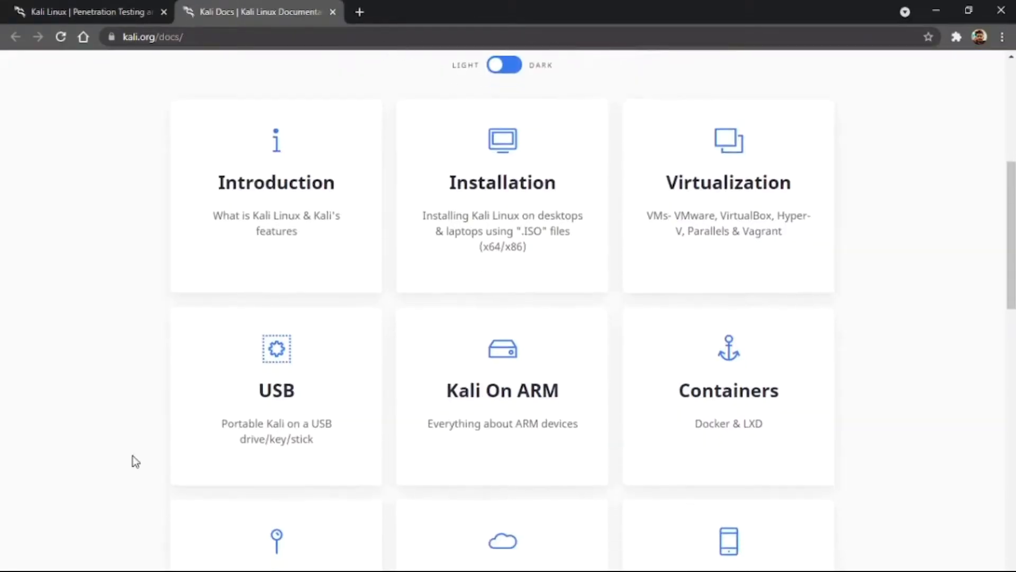
scroll(136, 462, "down", 5)
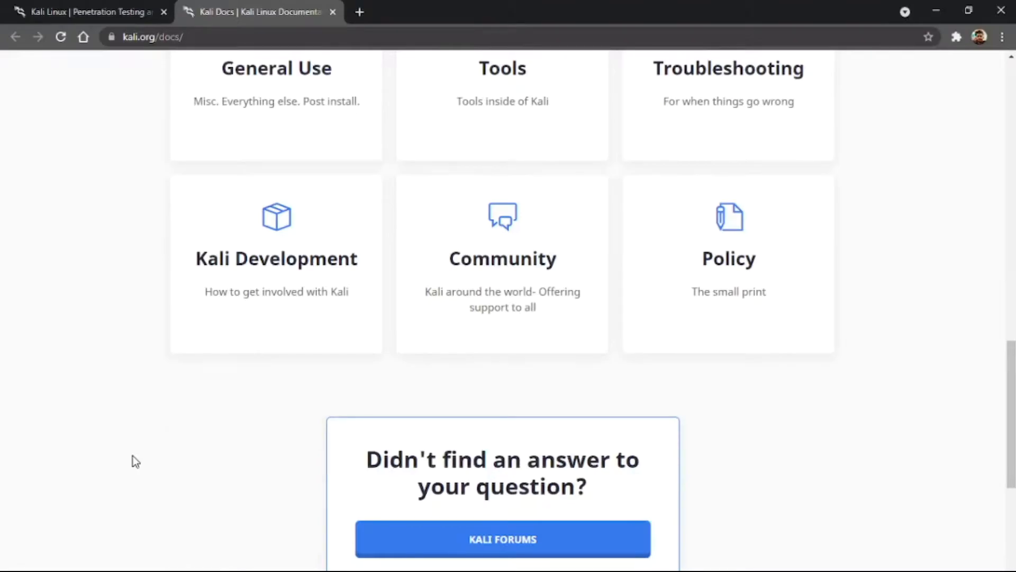
scroll(135, 462, "up", 10)
key("ctrl+w")
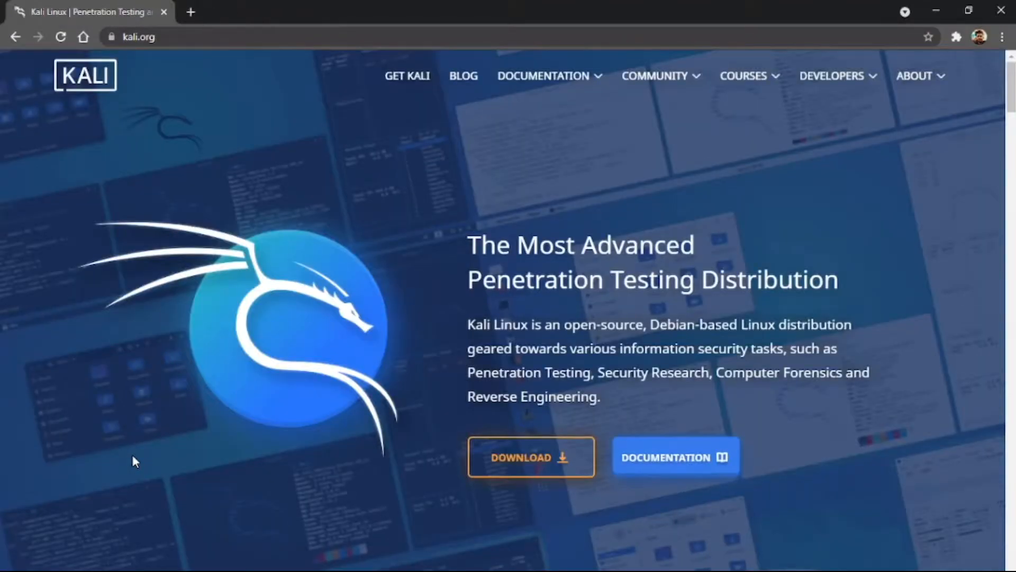
Open the Kali download page and show the 64-bit virtual machine images
left_click(505, 463)
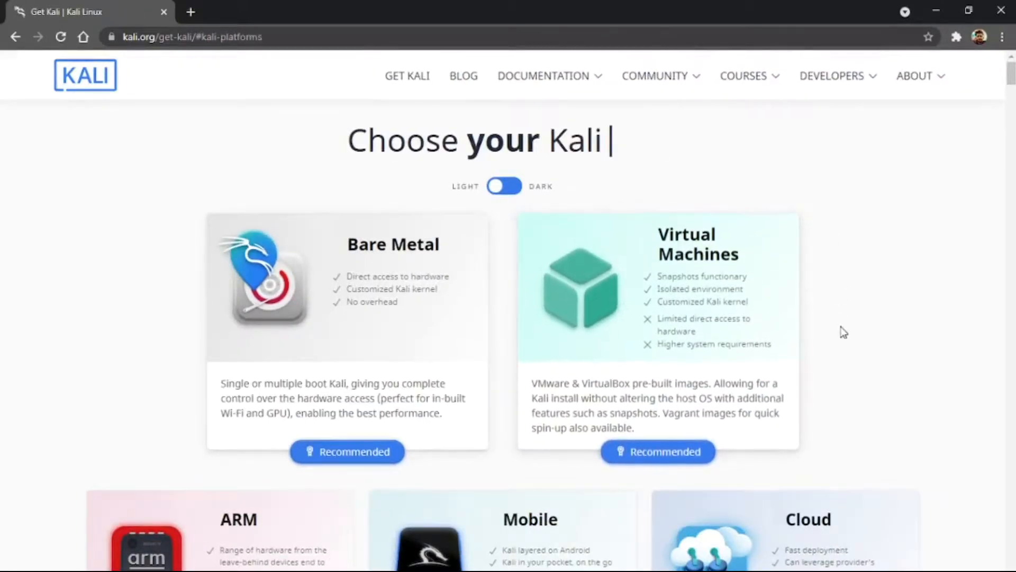
left_click(681, 318)
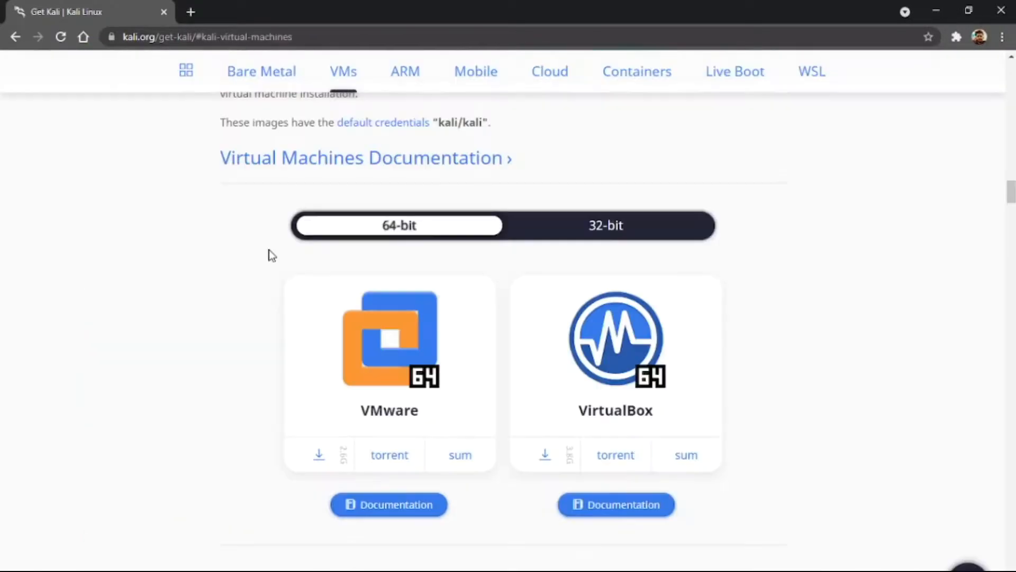
left_click(599, 241)
left_click(418, 227)
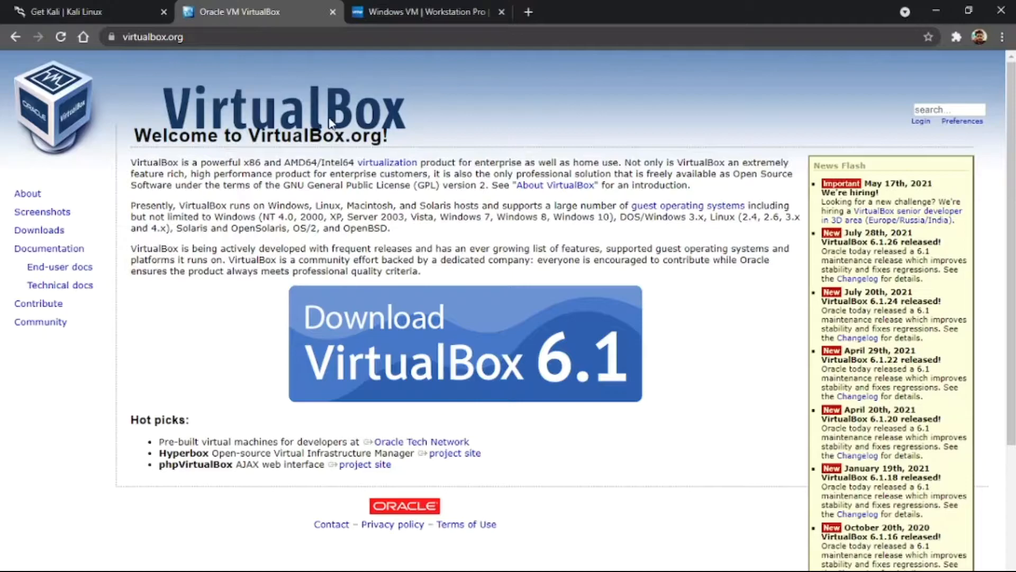
Look over the VMware Workstation Pro and VirtualBox websites, and close the VMware page
key("ctrl+Tab")
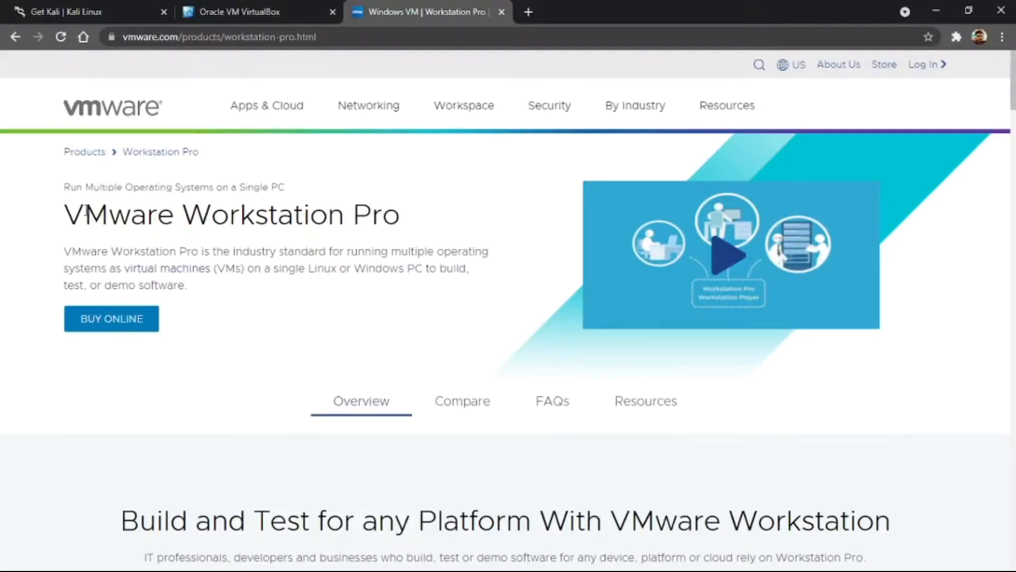
scroll(87, 215, "down", 10)
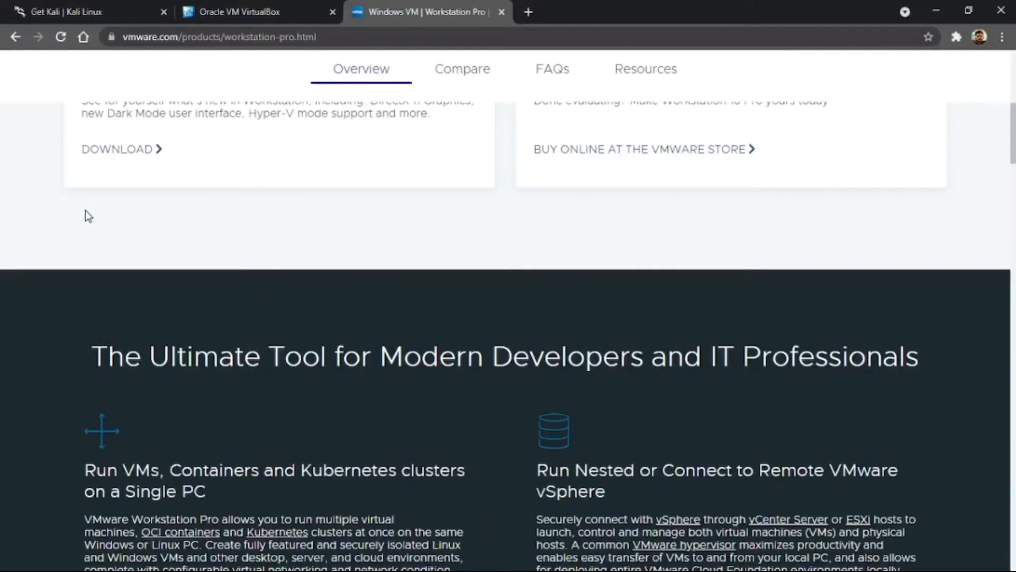
scroll(87, 215, "up", 10)
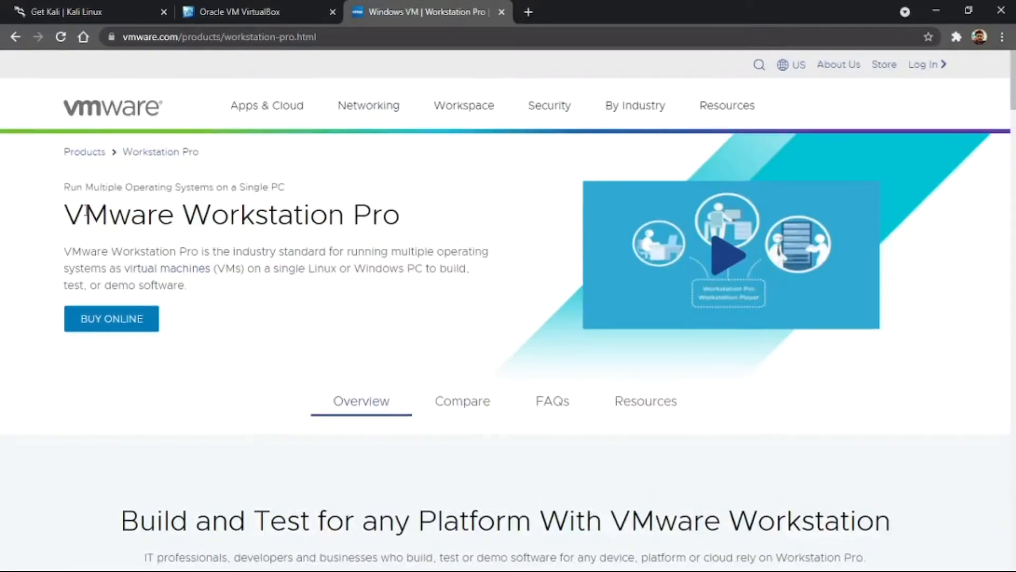
left_click(196, 9)
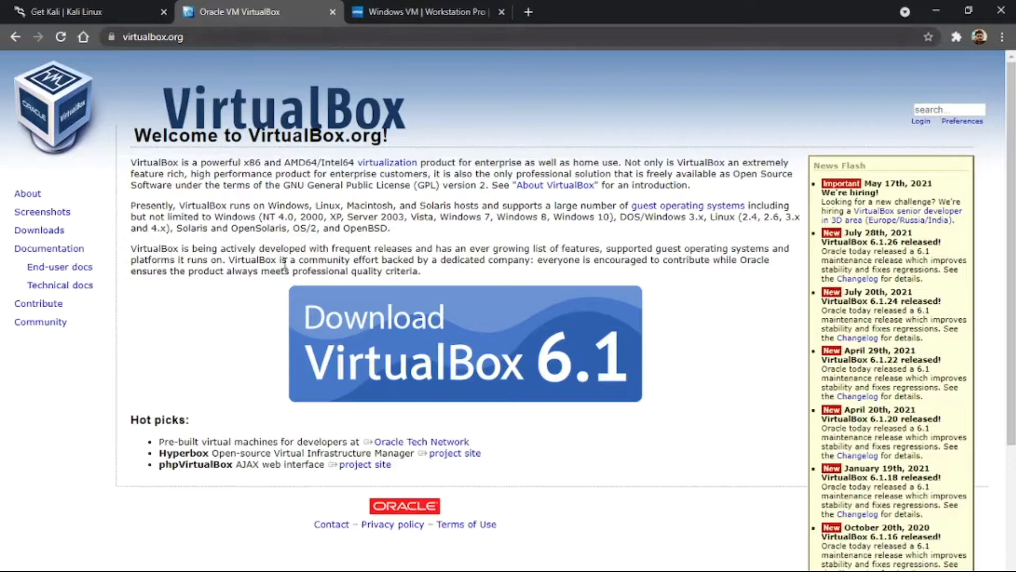
left_click(456, 5)
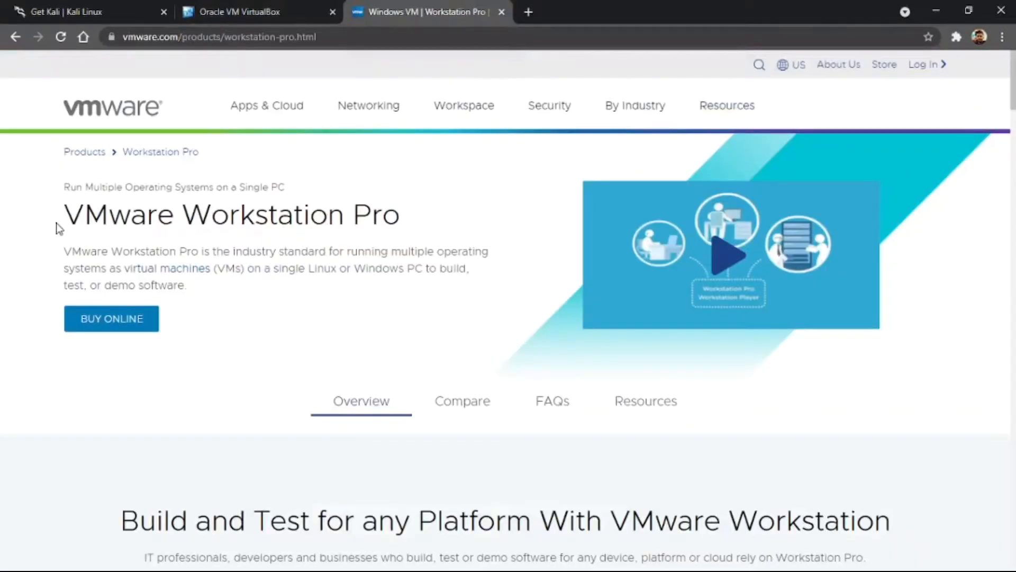
mouse_move(303, 114)
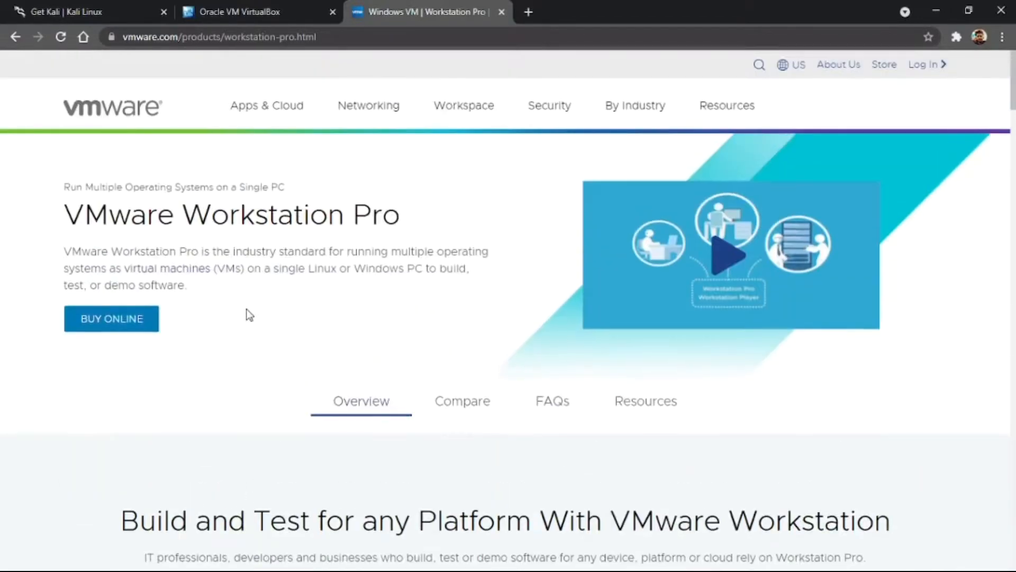
scroll(246, 313, "down", 1)
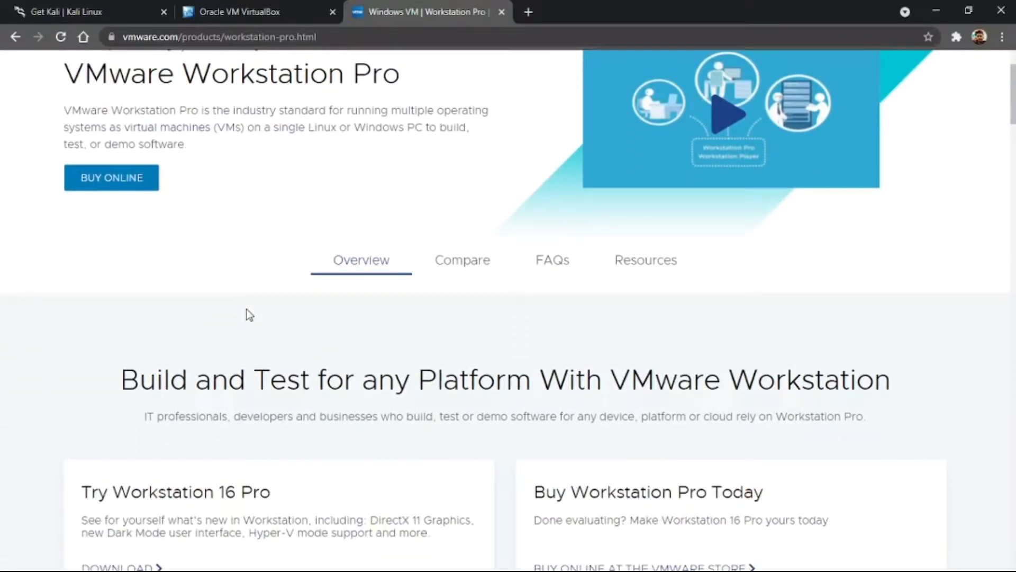
scroll(249, 314, "up", 3)
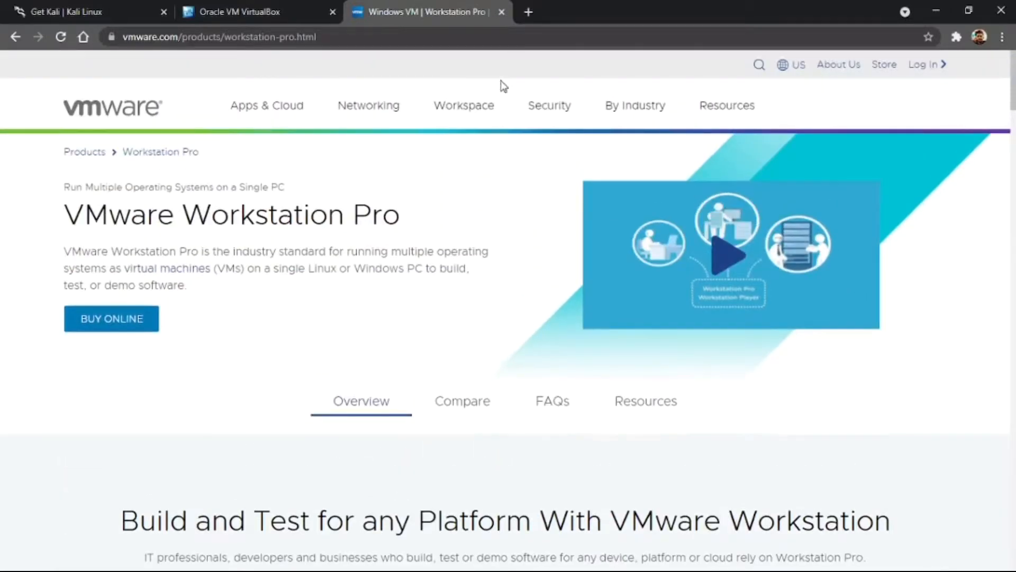
left_click(502, 12)
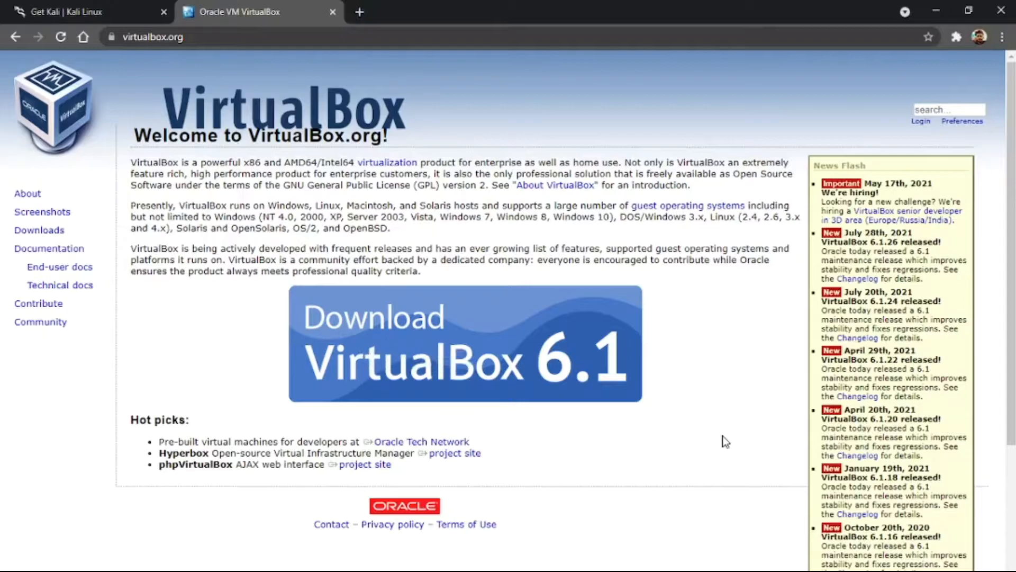
Open the VirtualBox 6.1 downloads page and try to download the Windows hosts package
left_click(543, 398)
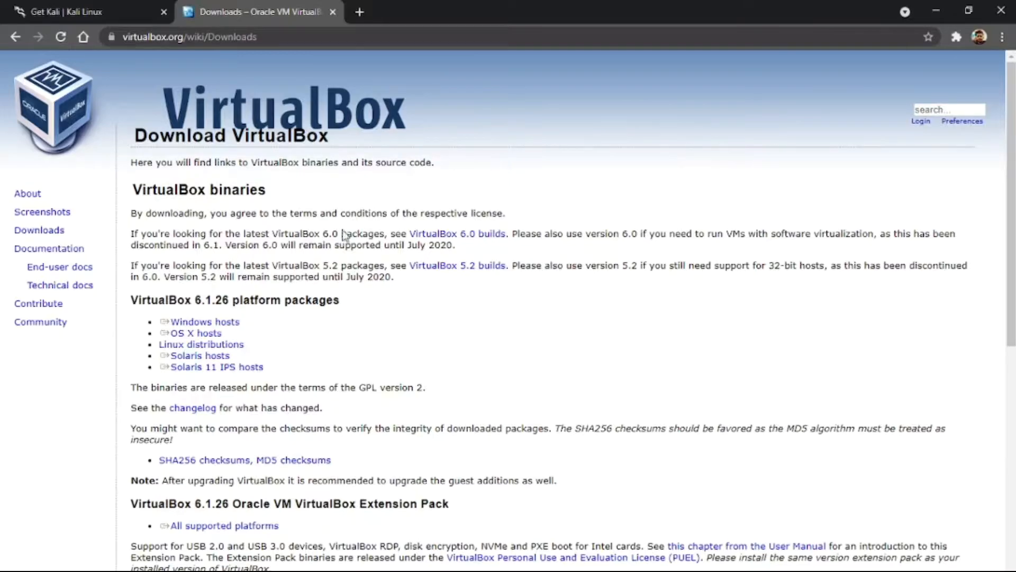
left_click(205, 321)
left_click(235, 324)
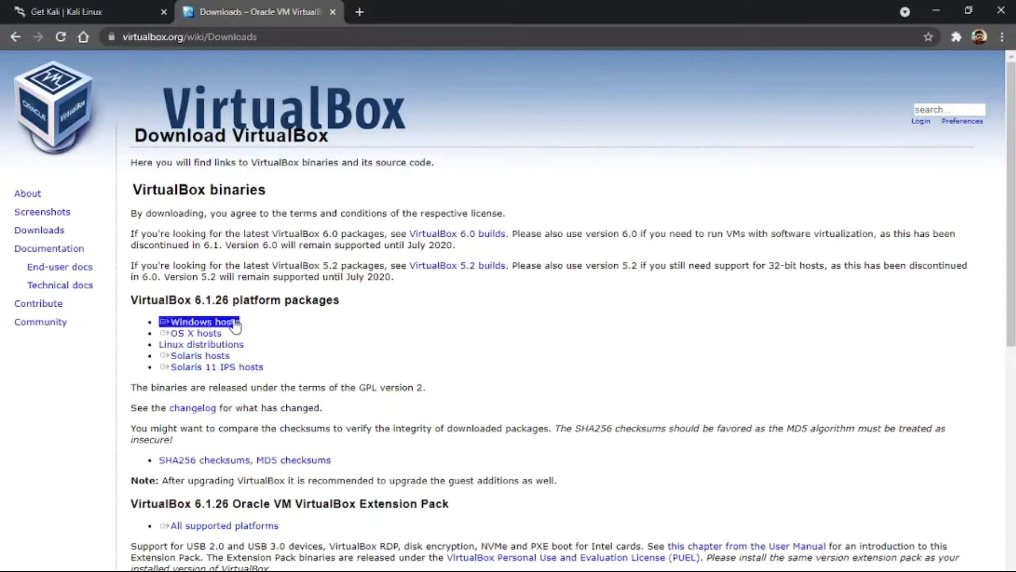
left_click(233, 325)
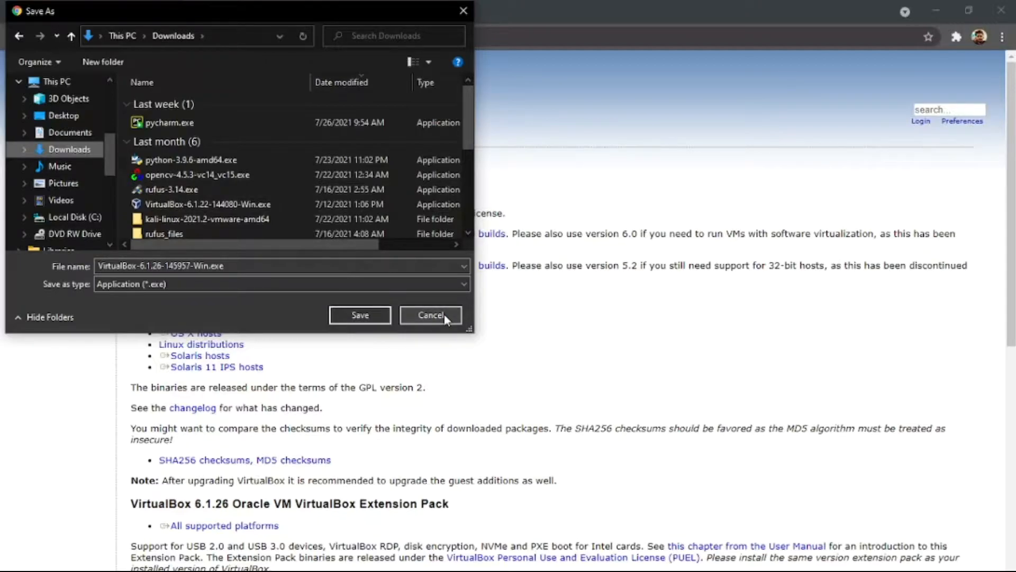
left_click(430, 315)
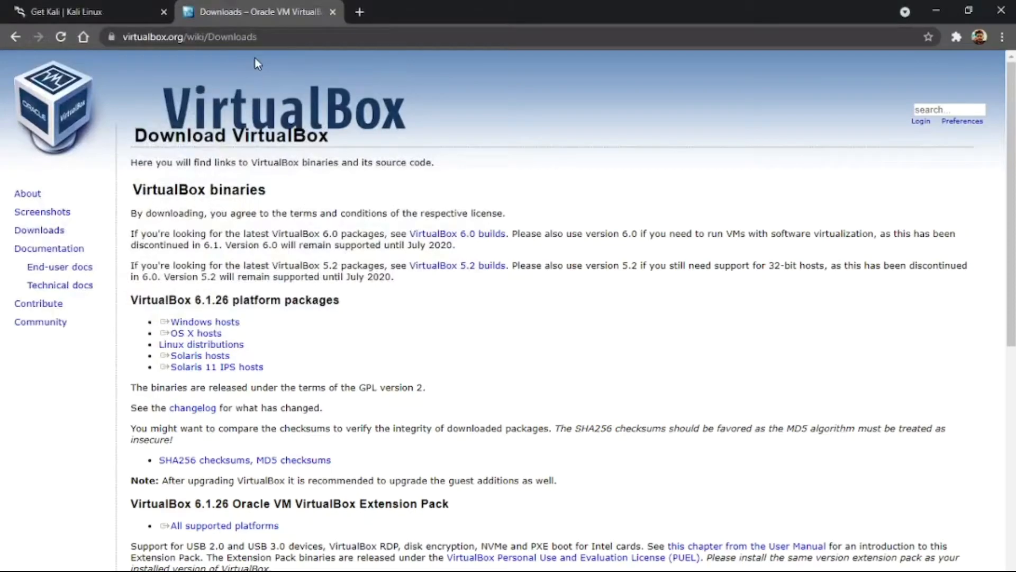
Close the VirtualBox page, start and cancel the 64-bit VirtualBox and VMware image downloads on the Kali page, and close the browser
left_click(331, 16)
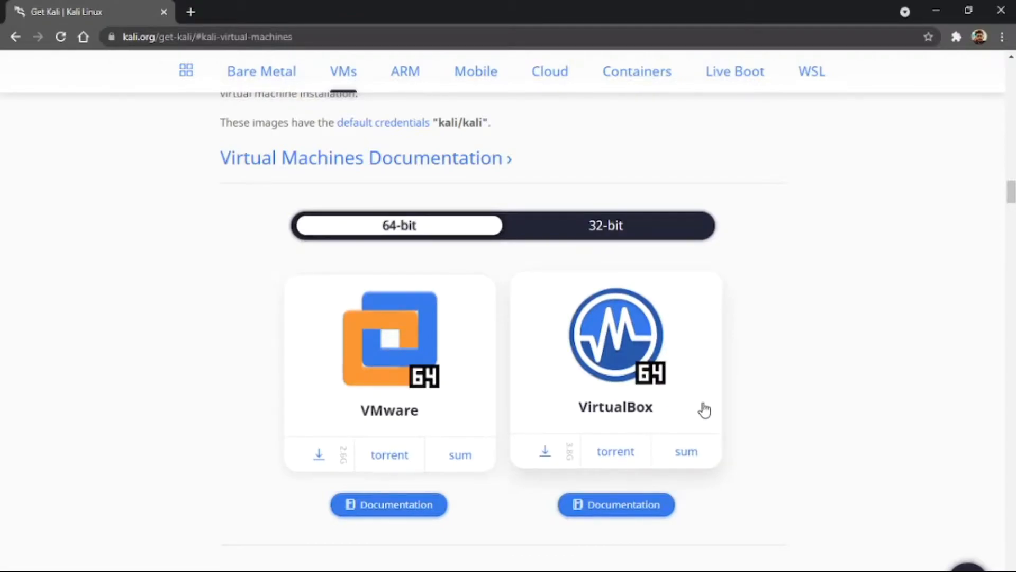
left_click(553, 462)
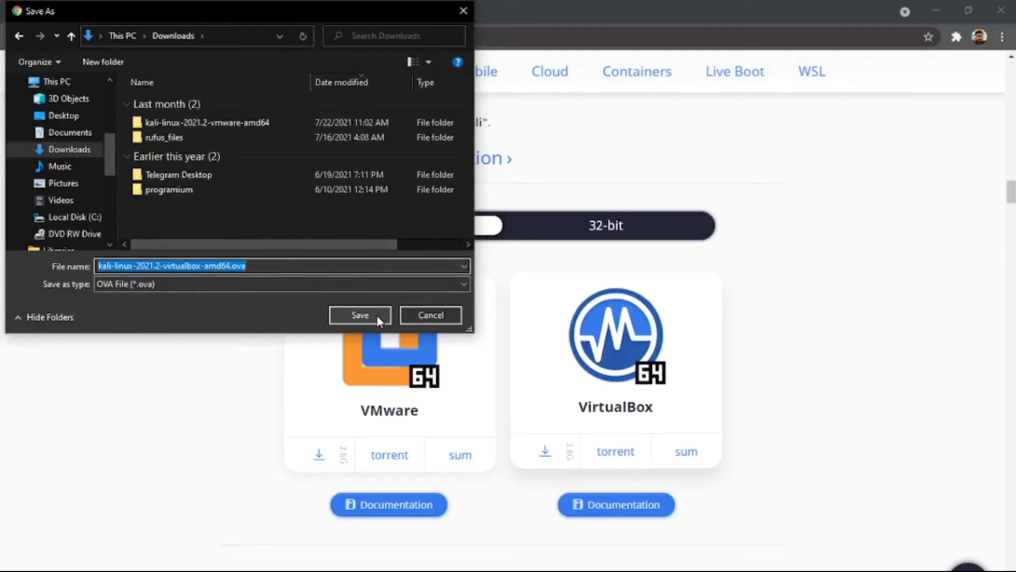
left_click(449, 315)
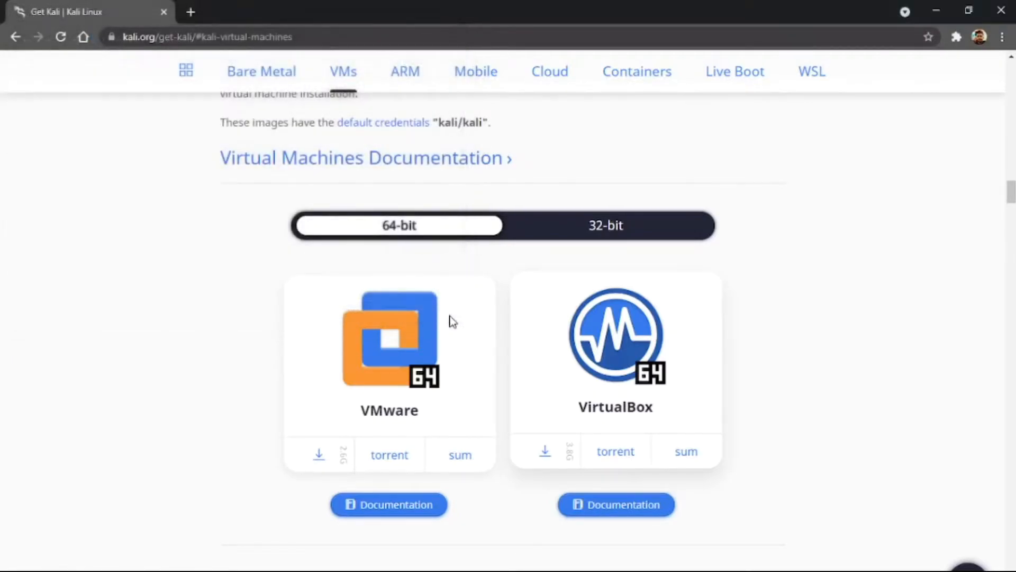
left_click(321, 451)
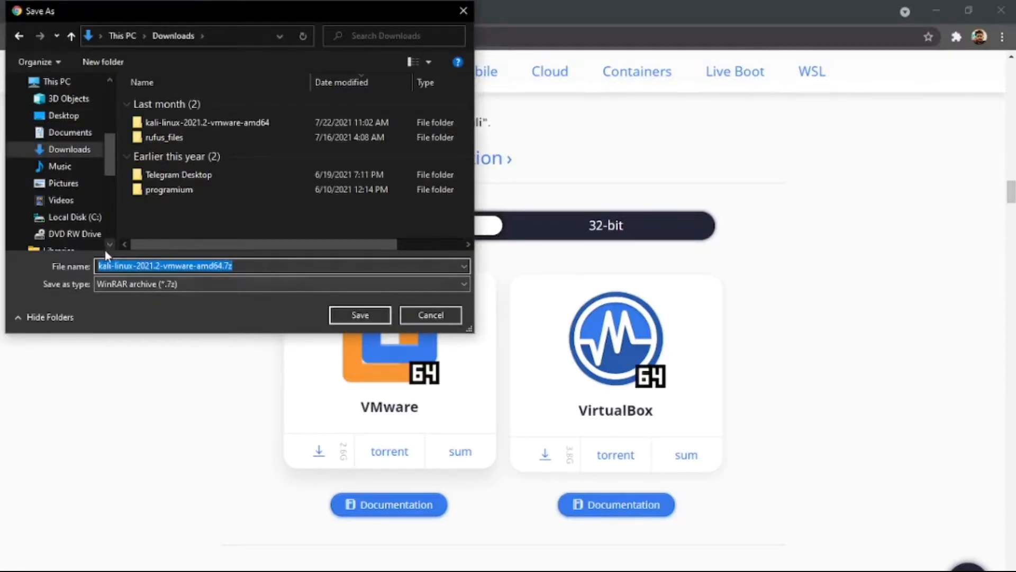
left_click(416, 315)
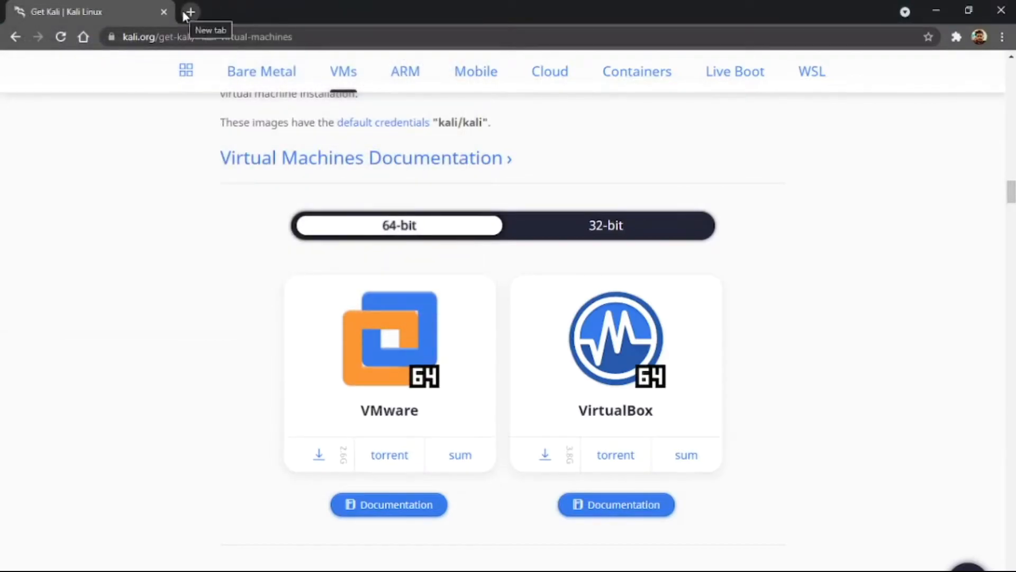
left_click(1000, 11)
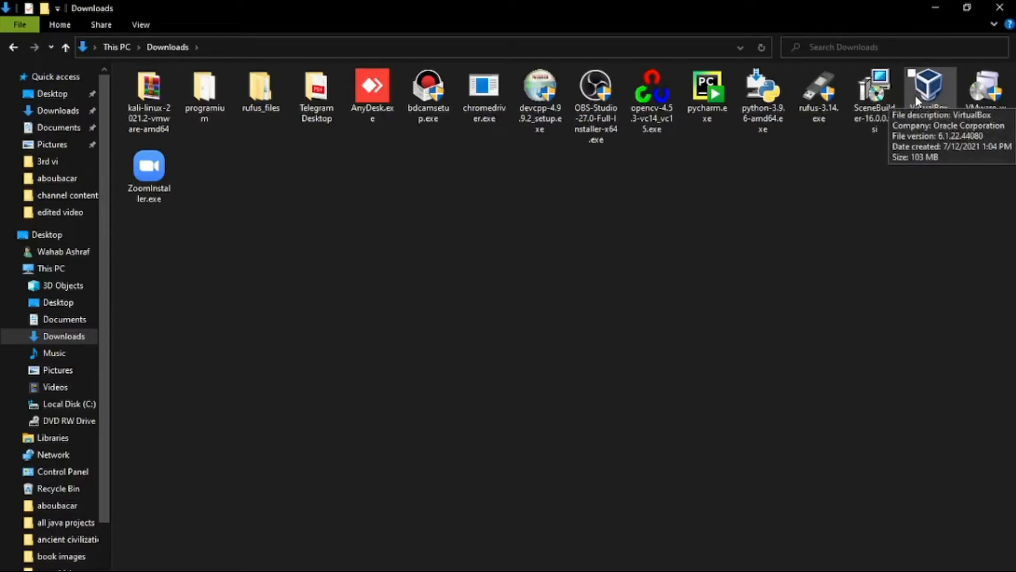
Run the VirtualBox 6.1.22 installer from Downloads with the default features and shortcuts, accept the network interruption, and minimize the setup window
double_click(917, 100)
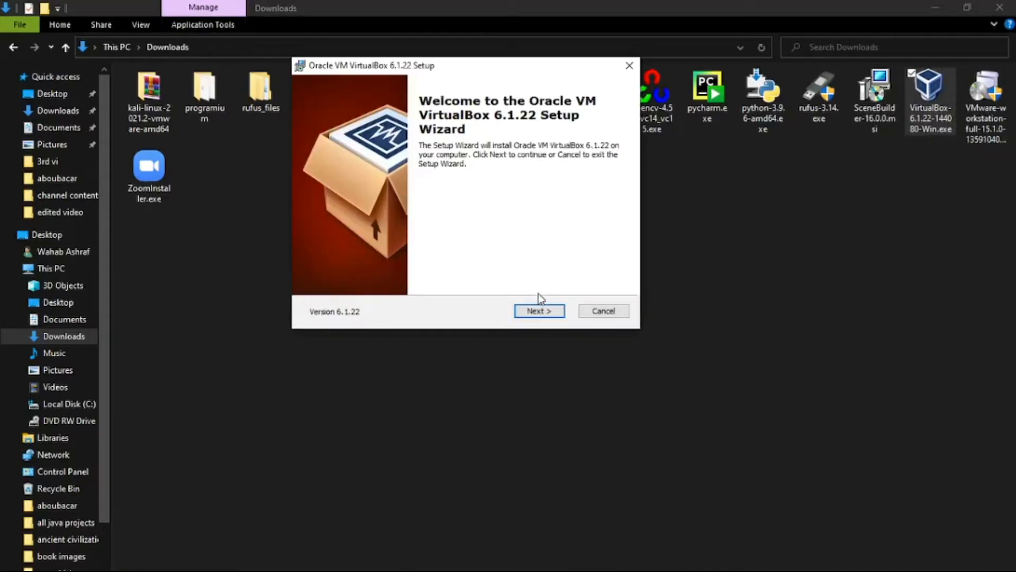
left_click(536, 310)
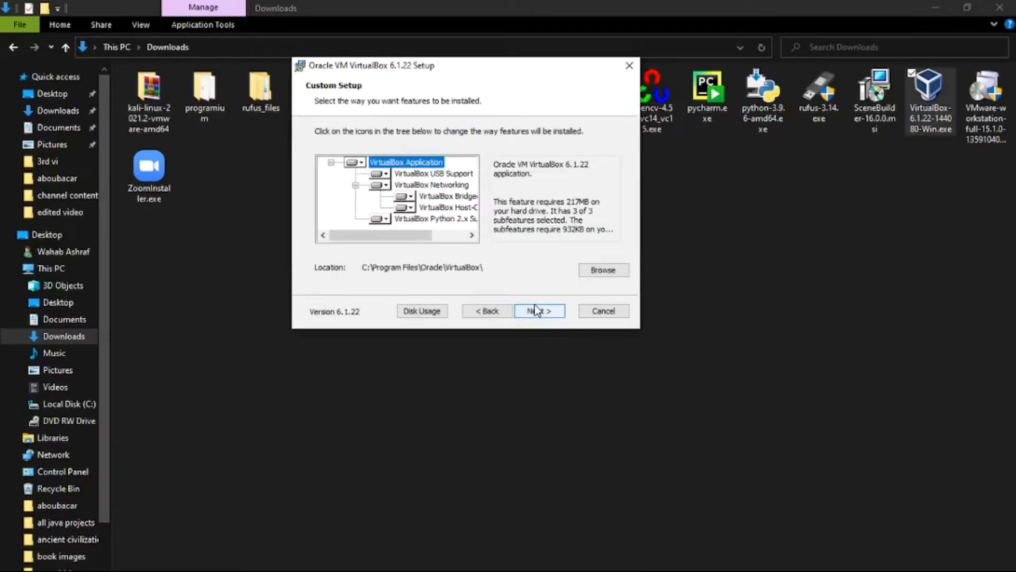
left_click(536, 310)
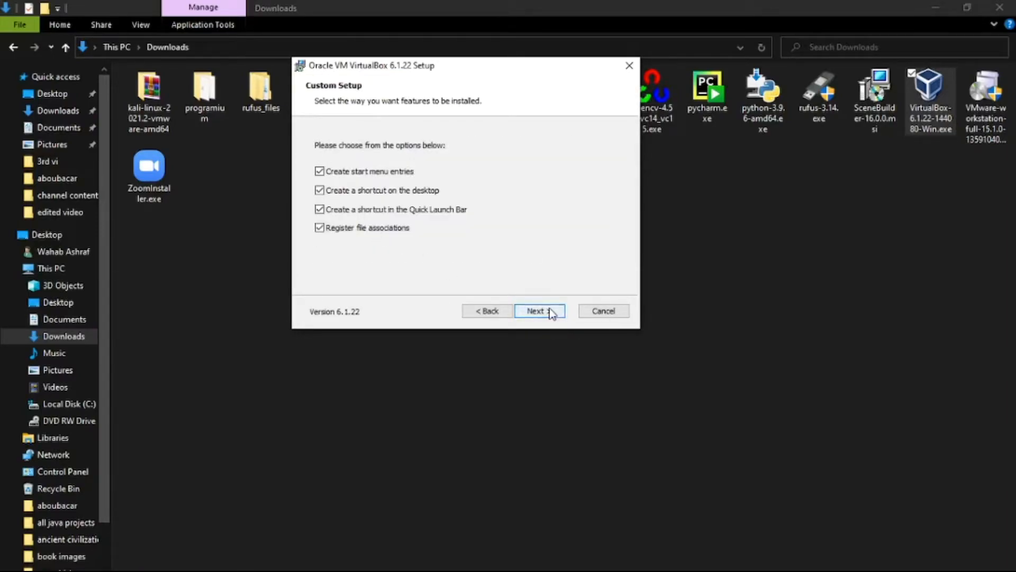
left_click(551, 312)
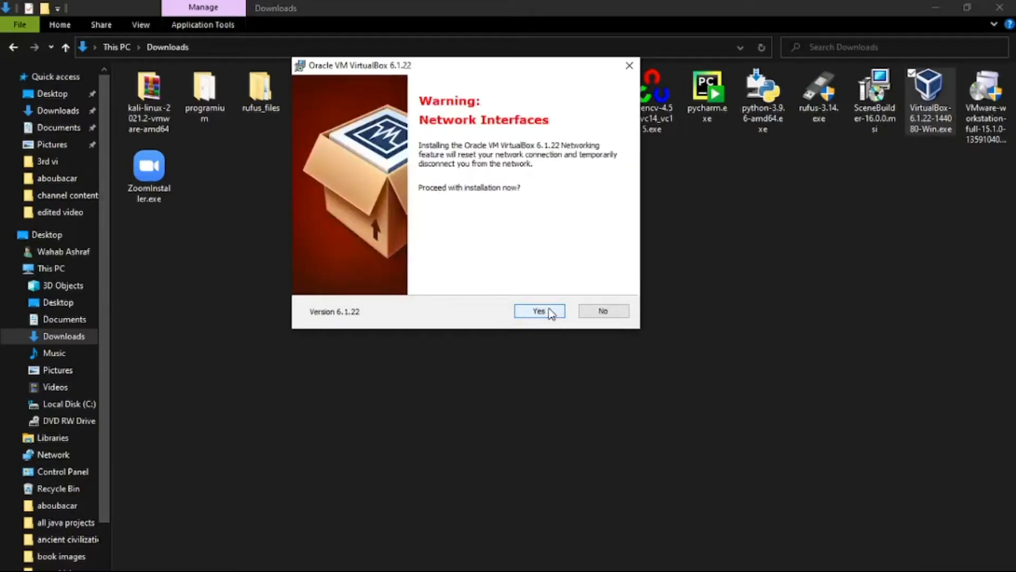
left_click(551, 313)
left_click(550, 312)
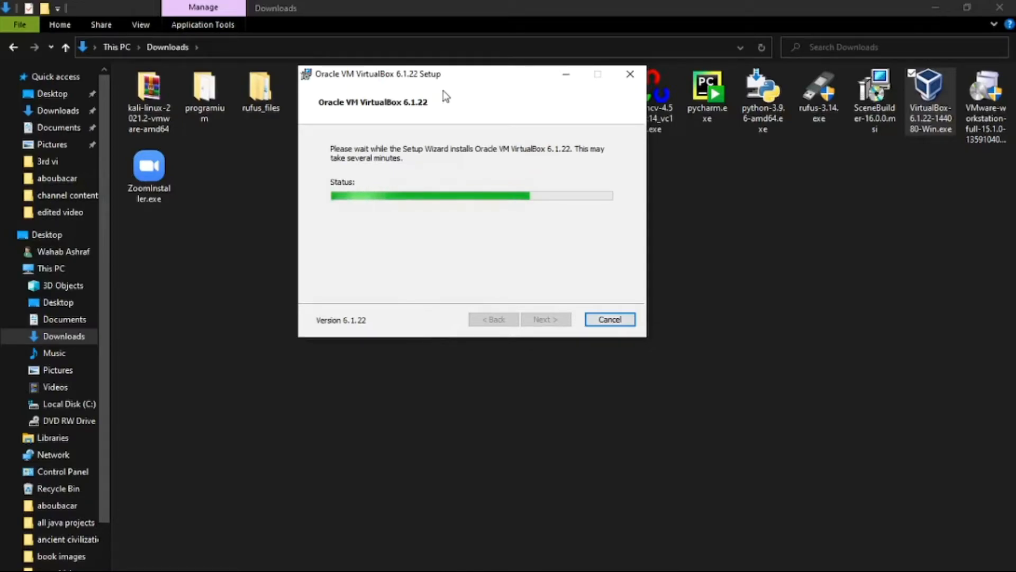
left_click(566, 77)
Open the vitual box kali folder inside kali-linux-2021.2-vmware-amd64 and look at the VirtualBox OVA file's details
double_click(149, 100)
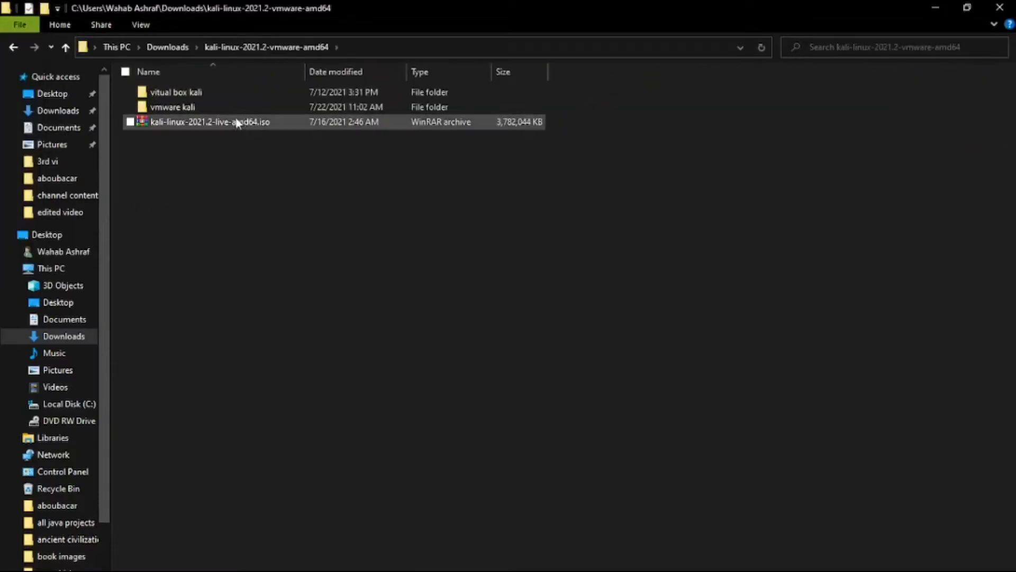
double_click(234, 93)
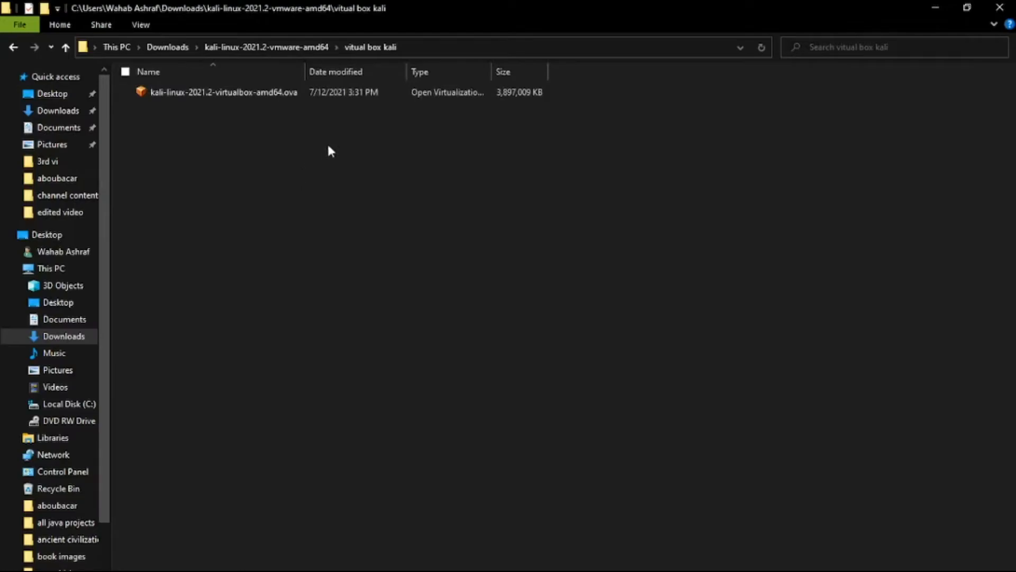
left_click_drag(328, 145, 267, 100)
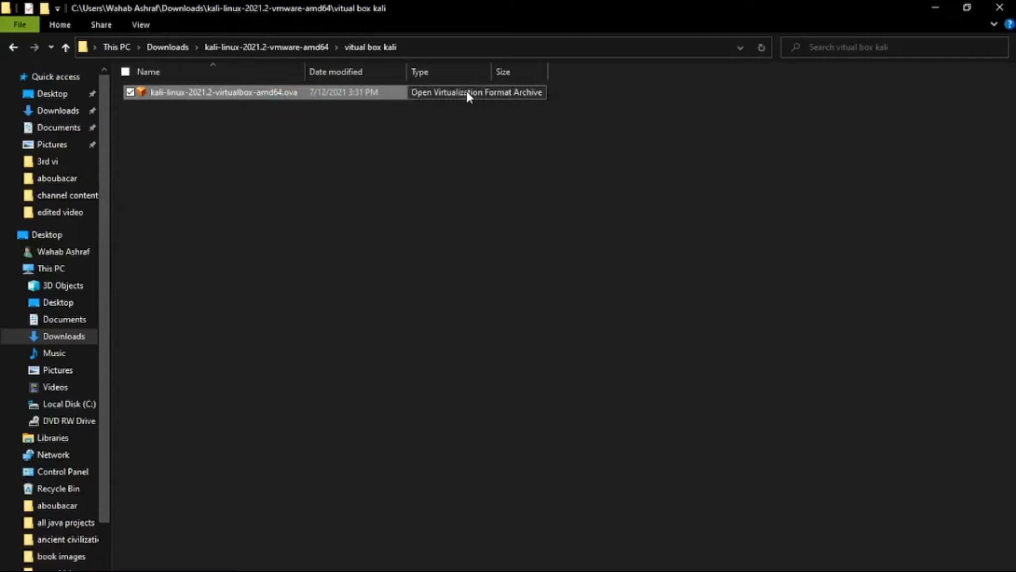
left_click(233, 138)
left_click_drag(360, 135, 267, 80)
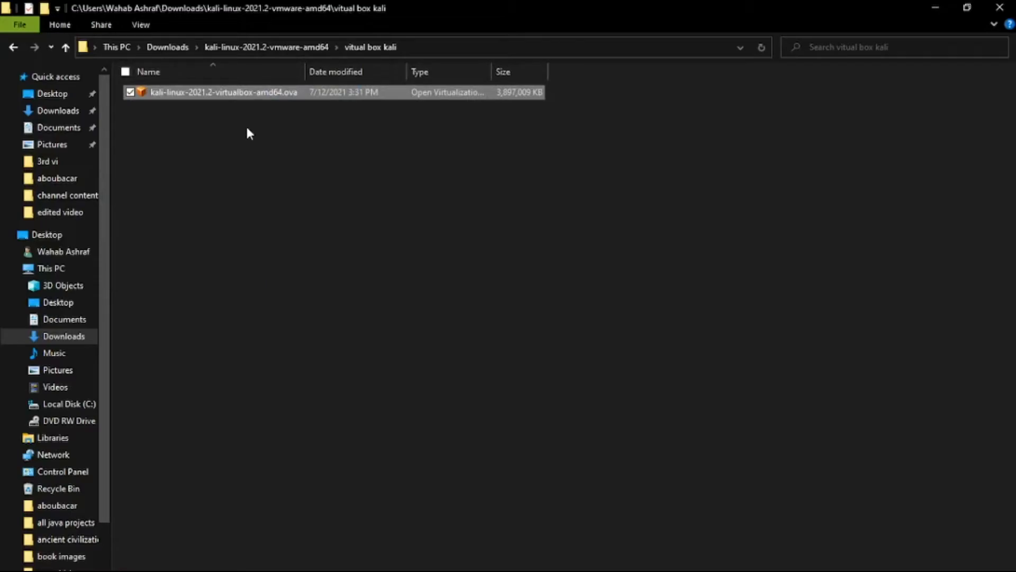
Extract kali-linux-2021.2-vmware-amd64.7z from the vmware kali folder into a subfolder with the same name
key("BackSpace")
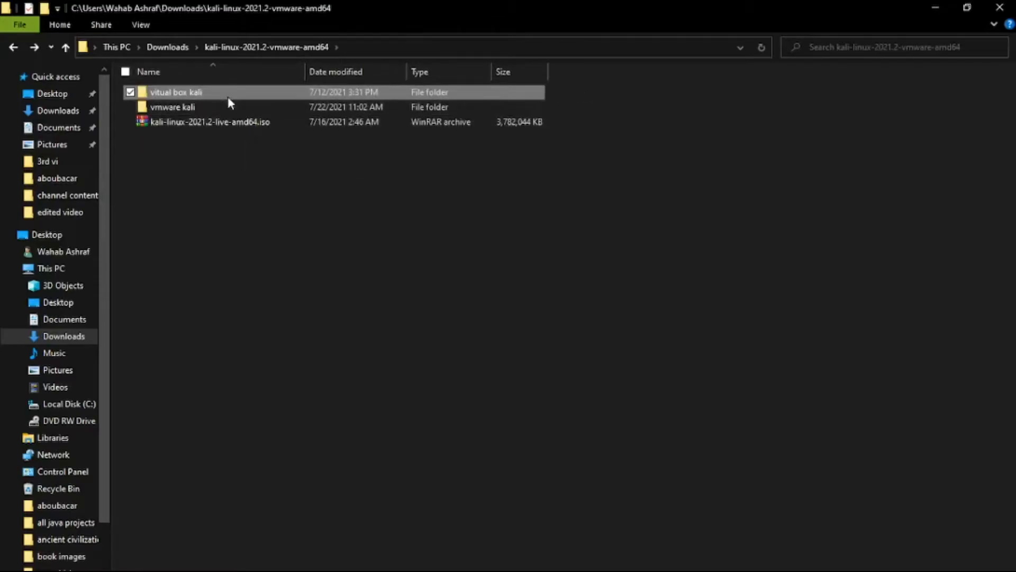
double_click(224, 108)
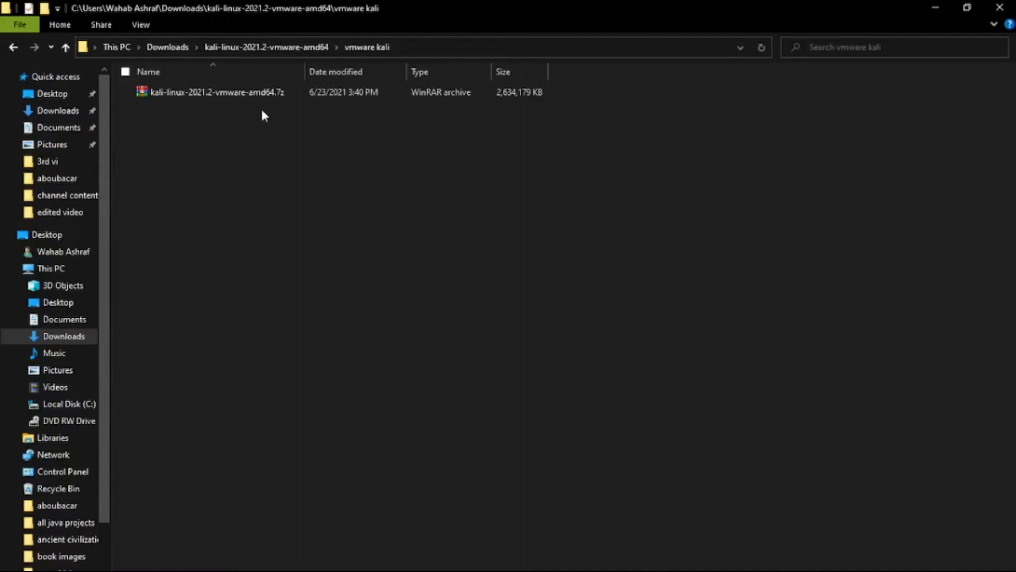
left_click(261, 91)
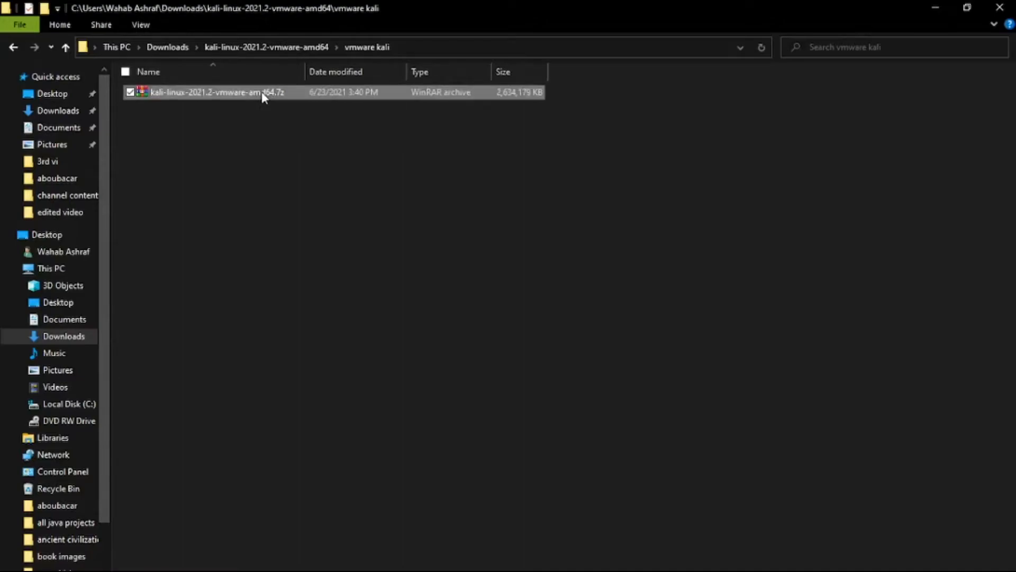
right_click(261, 91)
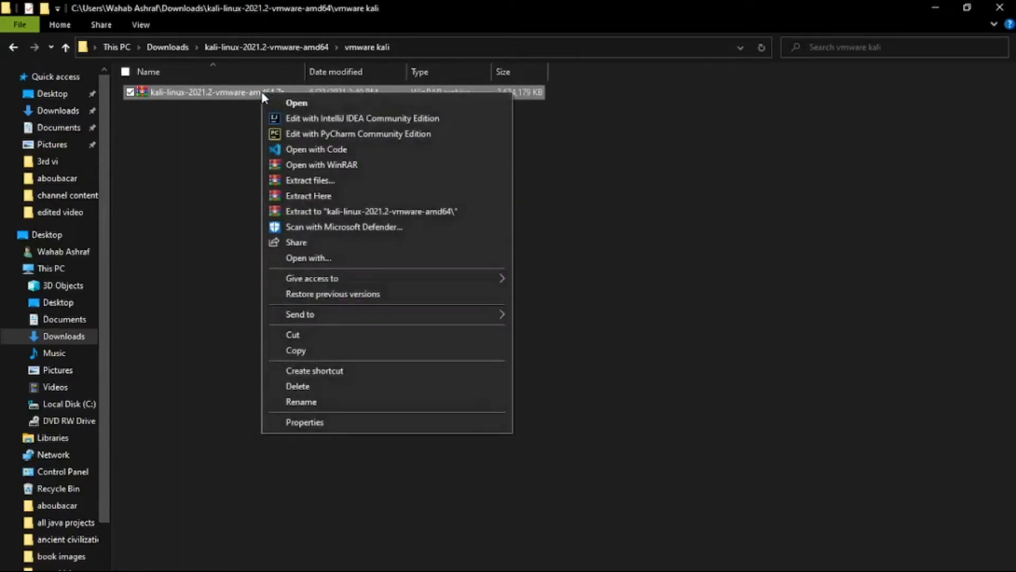
left_click(371, 211)
left_click_drag(463, 228, 462, 192)
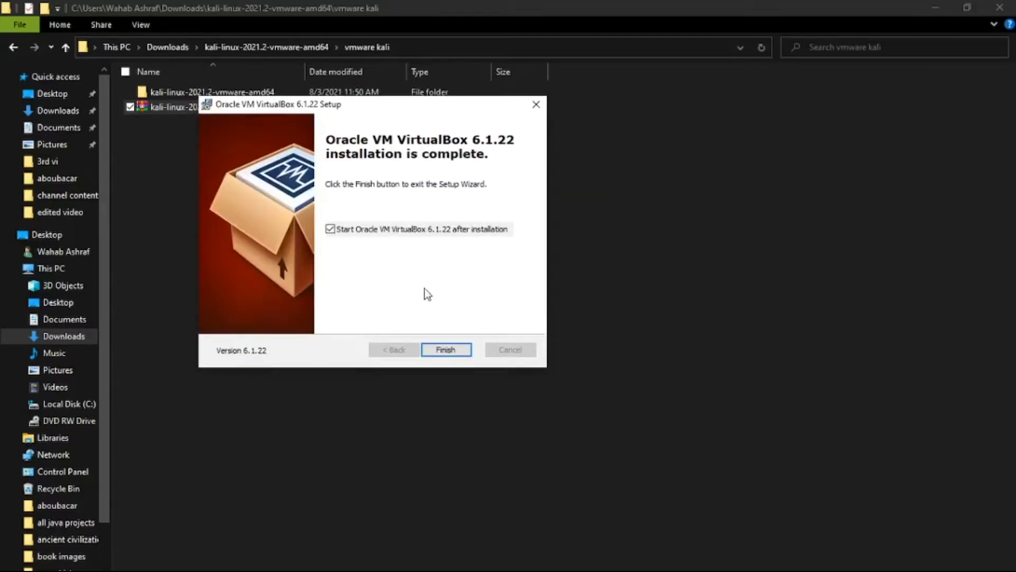
Finish the setup by launching VirtualBox, and choose kali-linux-2021.2-virtualbox-amd64.ova from the local file system as the appliance to import
left_click(445, 349)
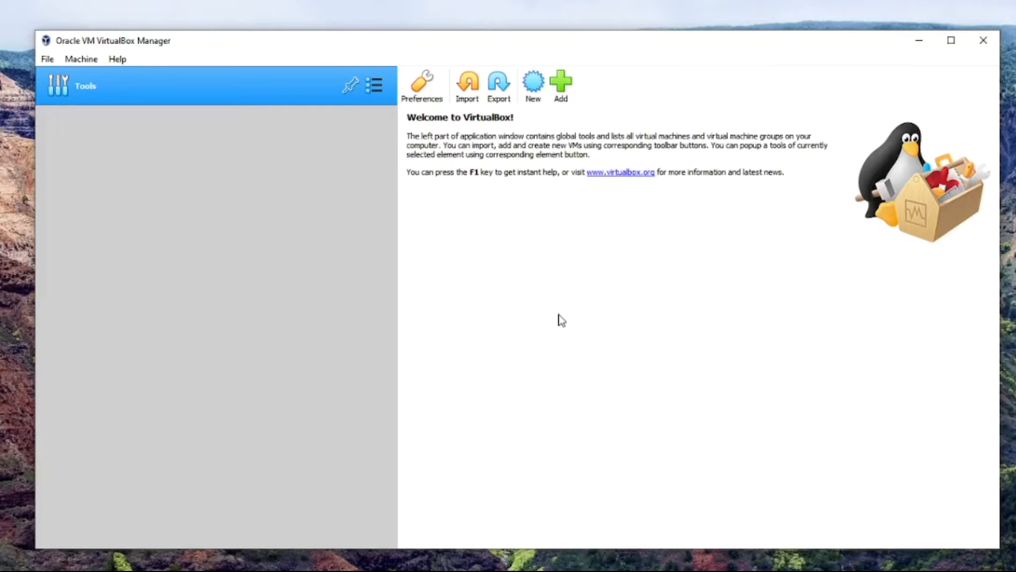
left_click(472, 102)
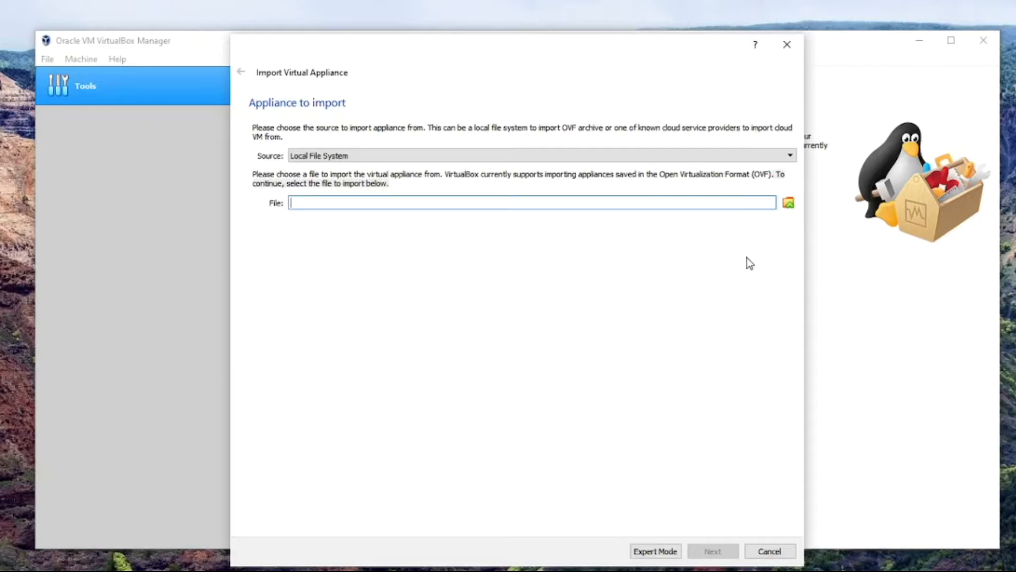
left_click(788, 206)
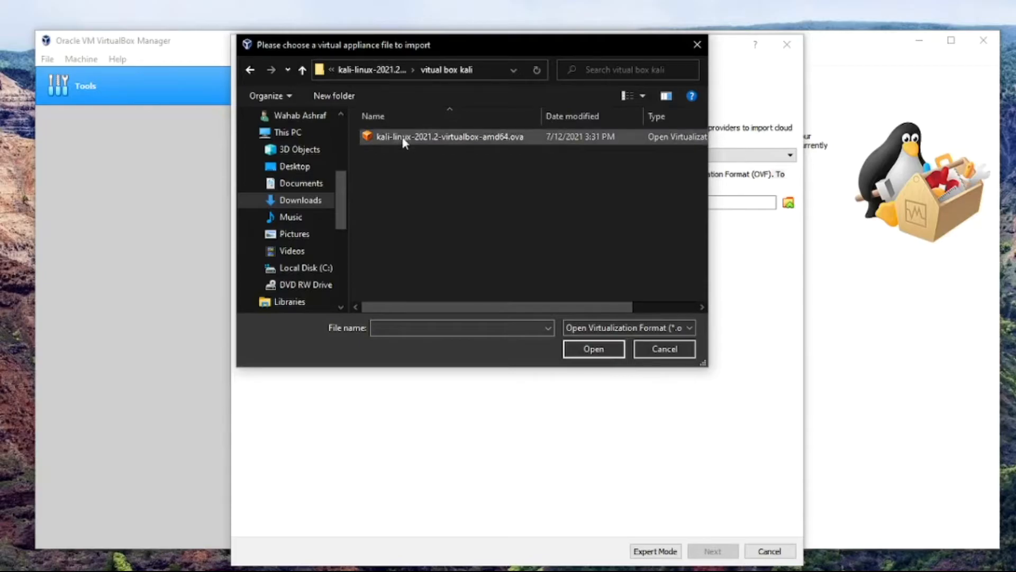
double_click(403, 138)
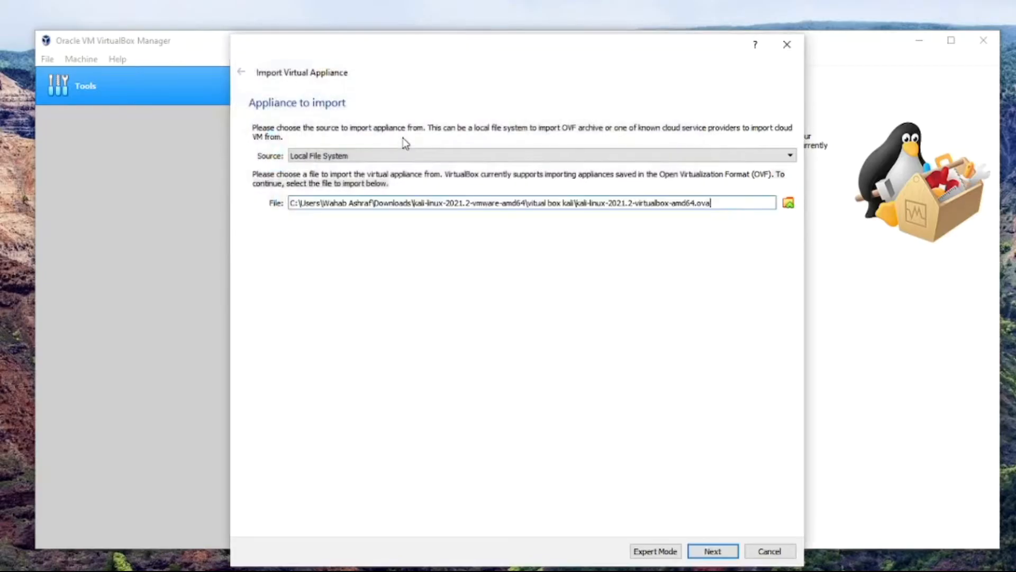
left_click(718, 555)
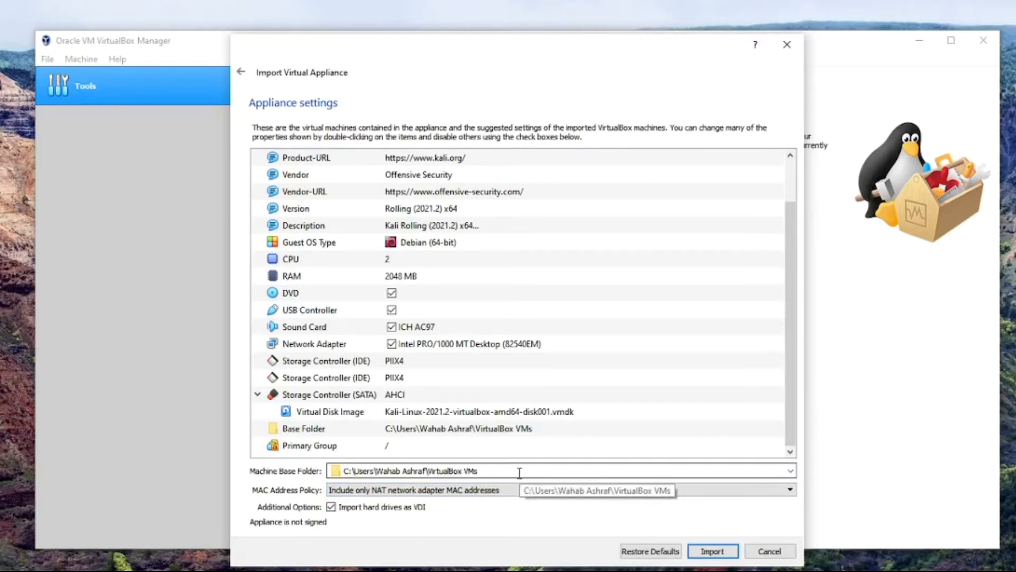
Review the appliance settings, keep the policy of including only NAT network adapter MAC addresses, import the appliance, and agree to its license
left_click_drag(515, 471, 301, 469)
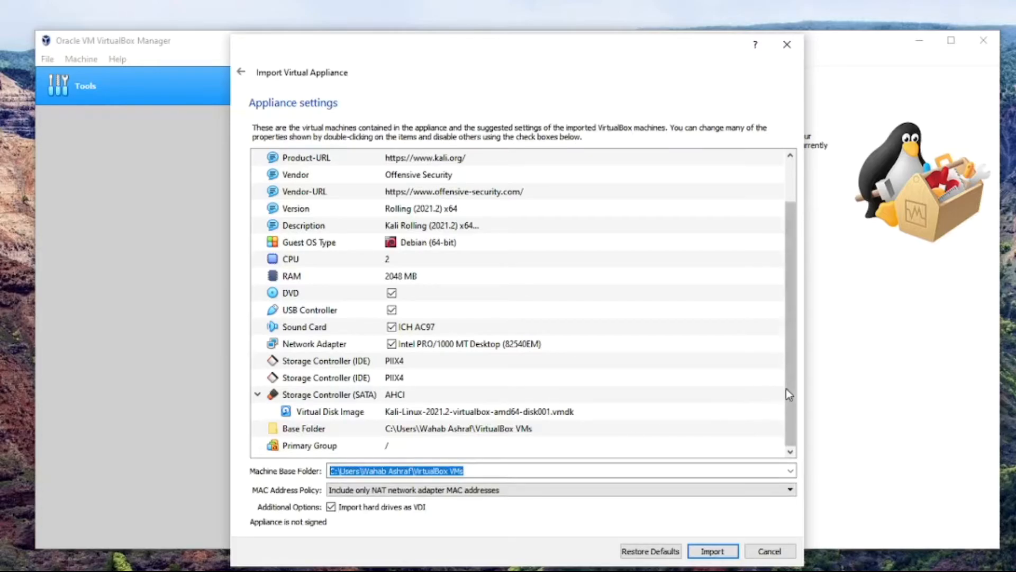
left_click_drag(789, 394, 797, 347)
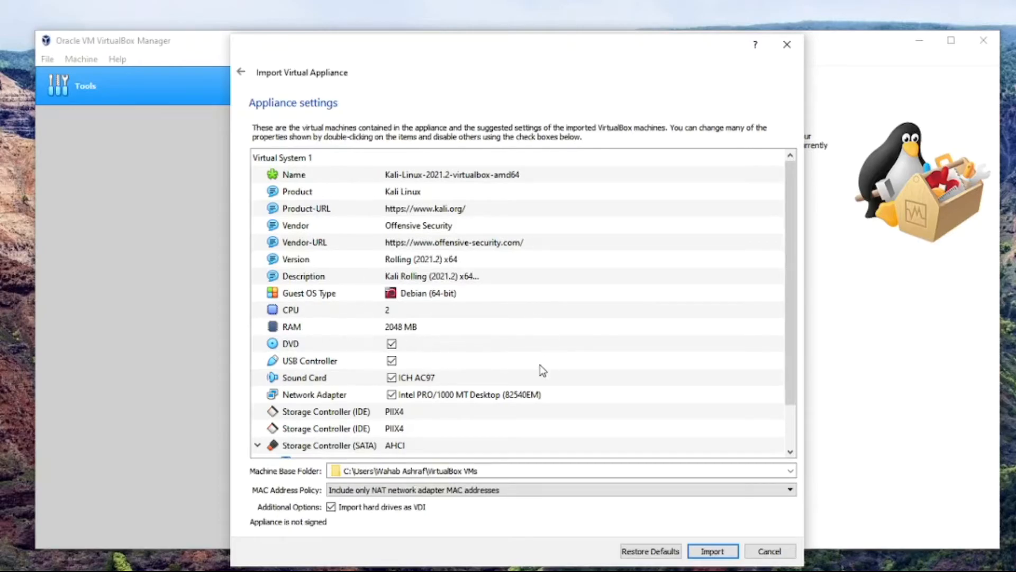
scroll(540, 364, "down", 1)
left_click(600, 489)
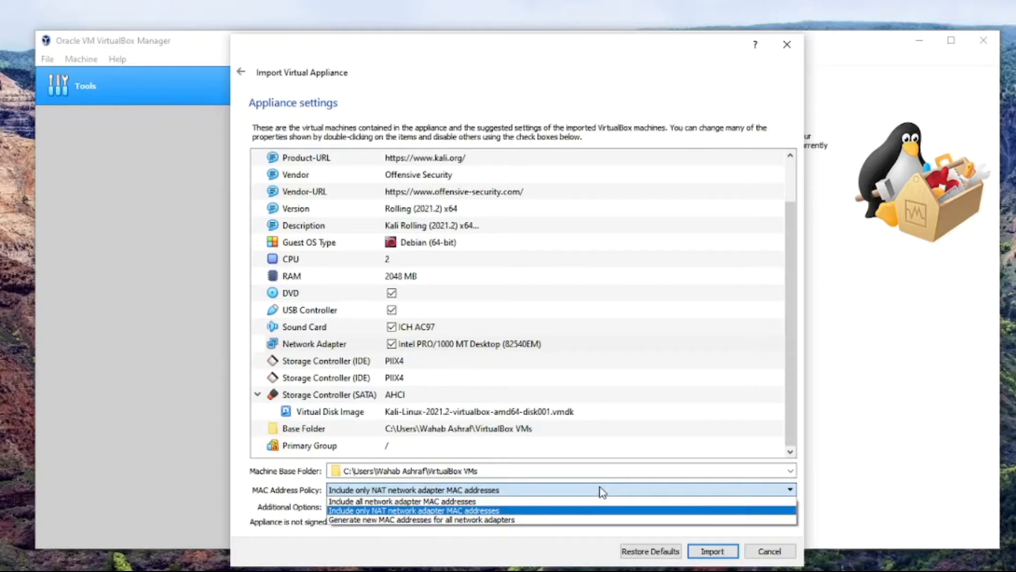
left_click(585, 512)
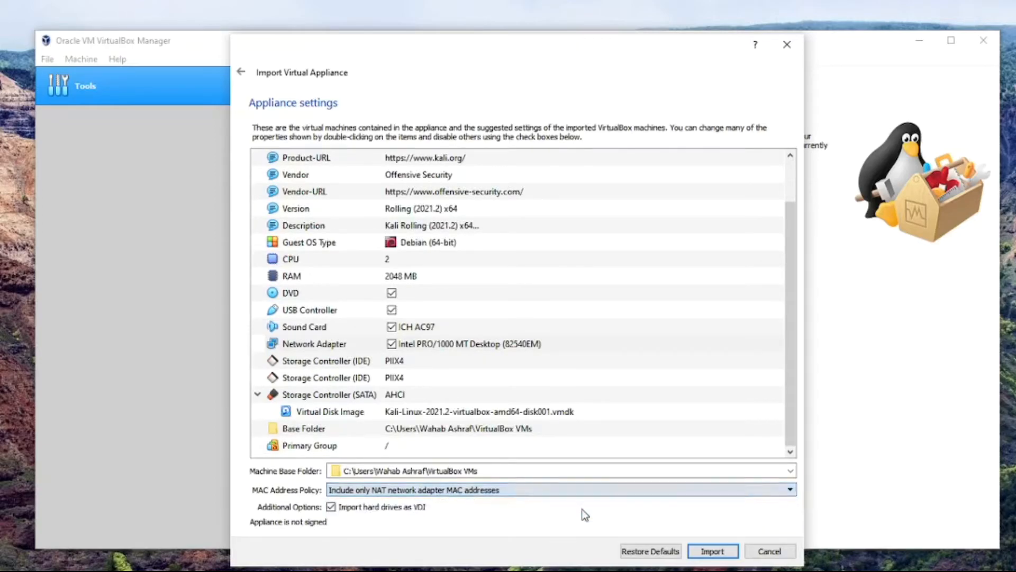
left_click(711, 552)
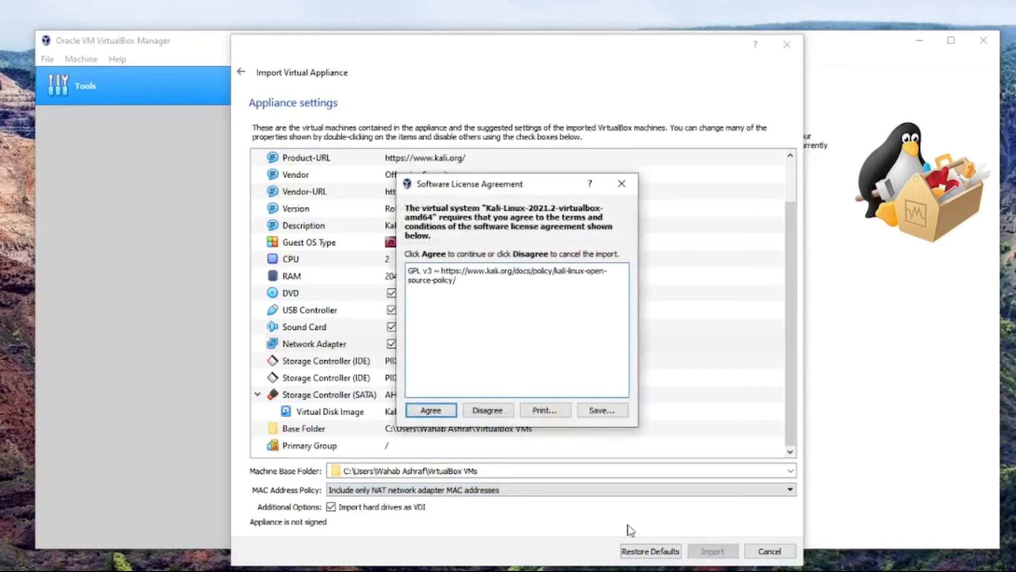
left_click(443, 413)
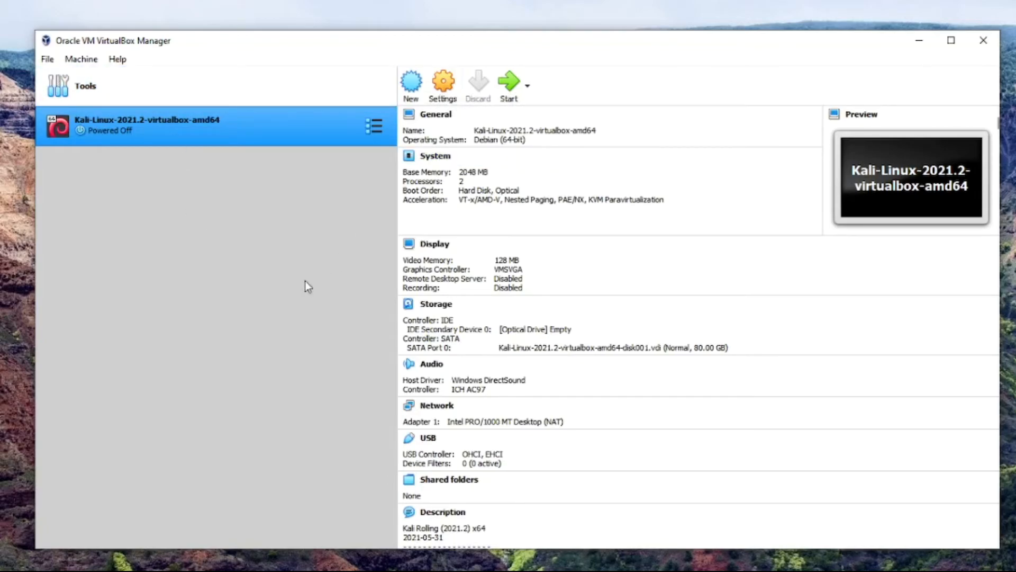
Open the Kali virtual machine's settings and review its general options, including the basic, advanced and description details
left_click(453, 80)
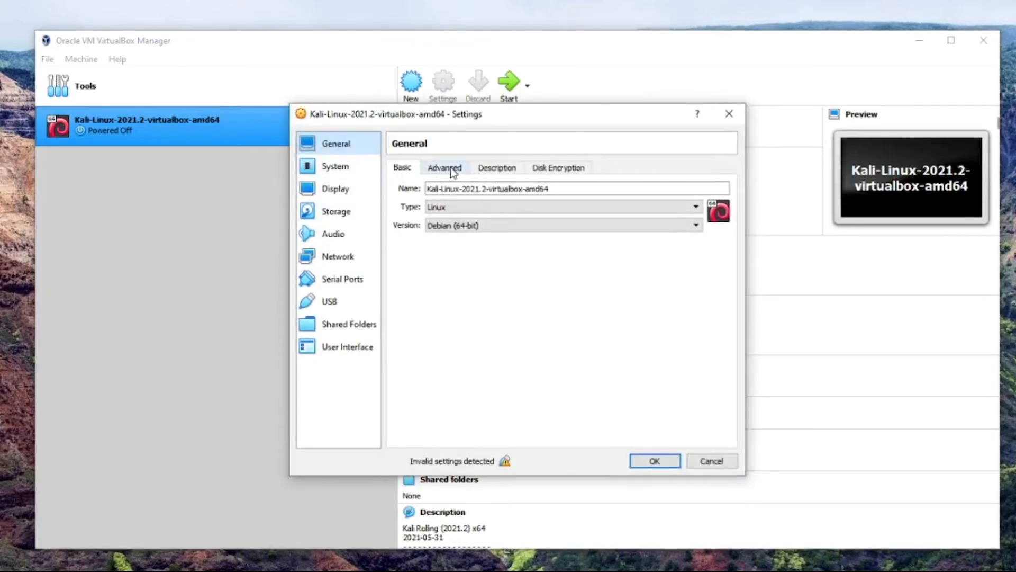
left_click(450, 167)
left_click(486, 167)
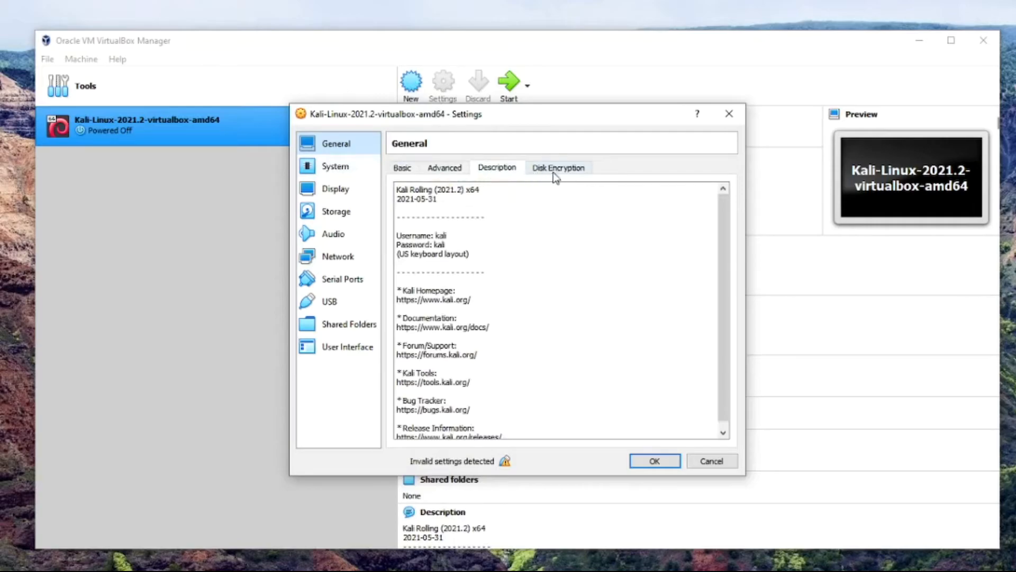
left_click(402, 167)
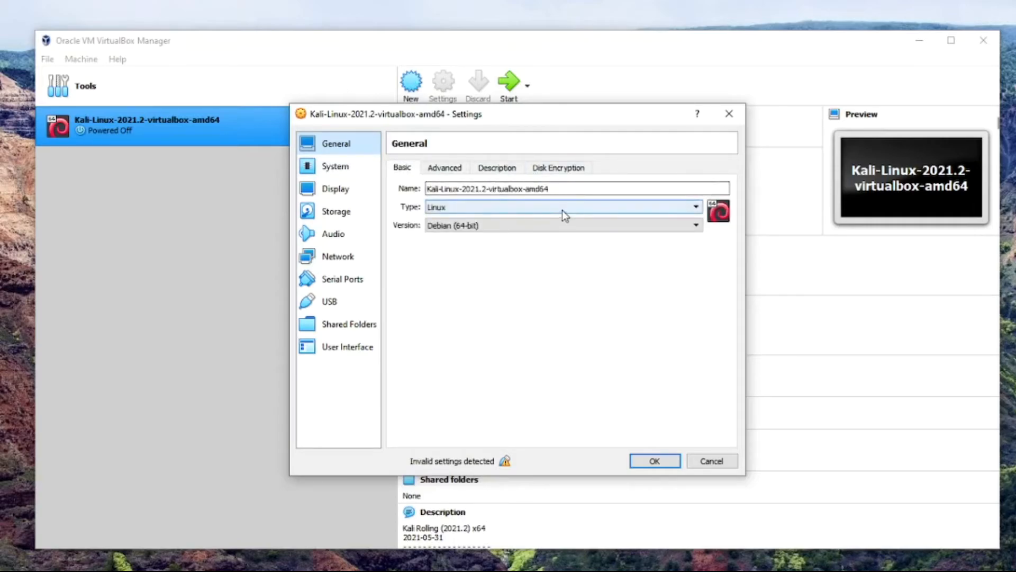
Review the virtual machine's system settings, checking the base memory and the chipset and pointing device choices
left_click(355, 168)
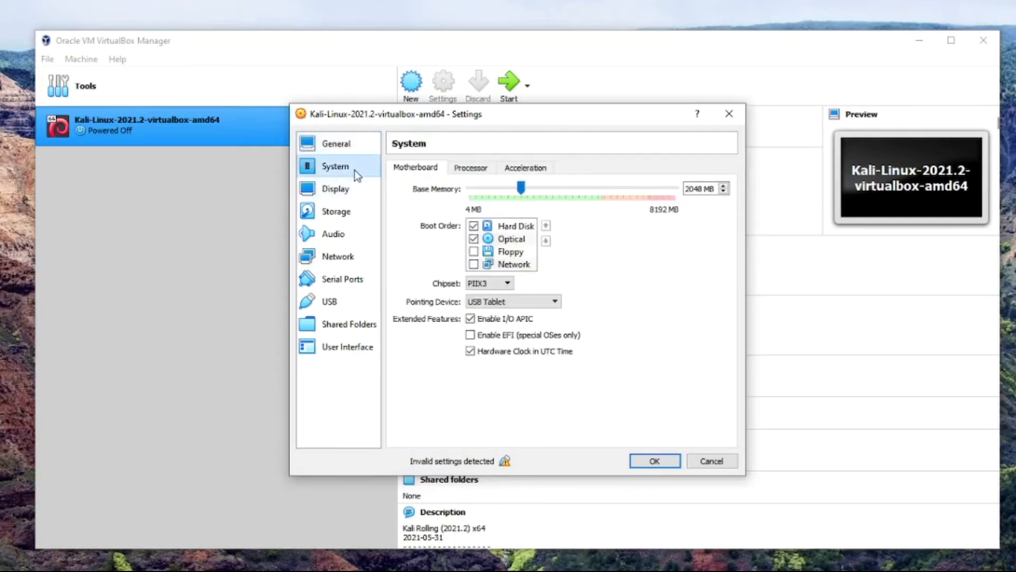
mouse_move(525, 189)
left_mouse_down()
mouse_move(564, 188)
mouse_move(524, 184)
left_mouse_up()
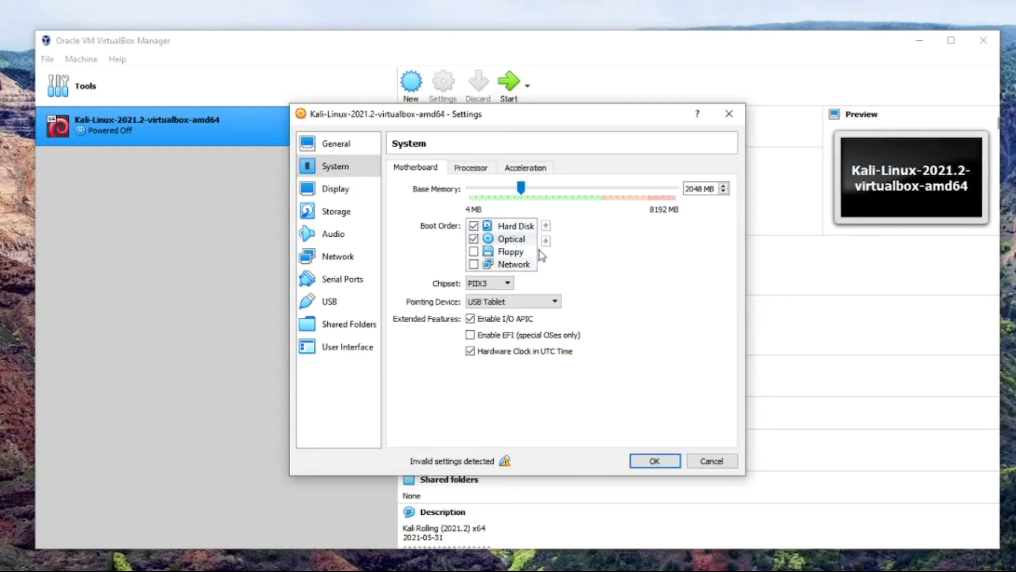
left_click(508, 284)
left_click(508, 286)
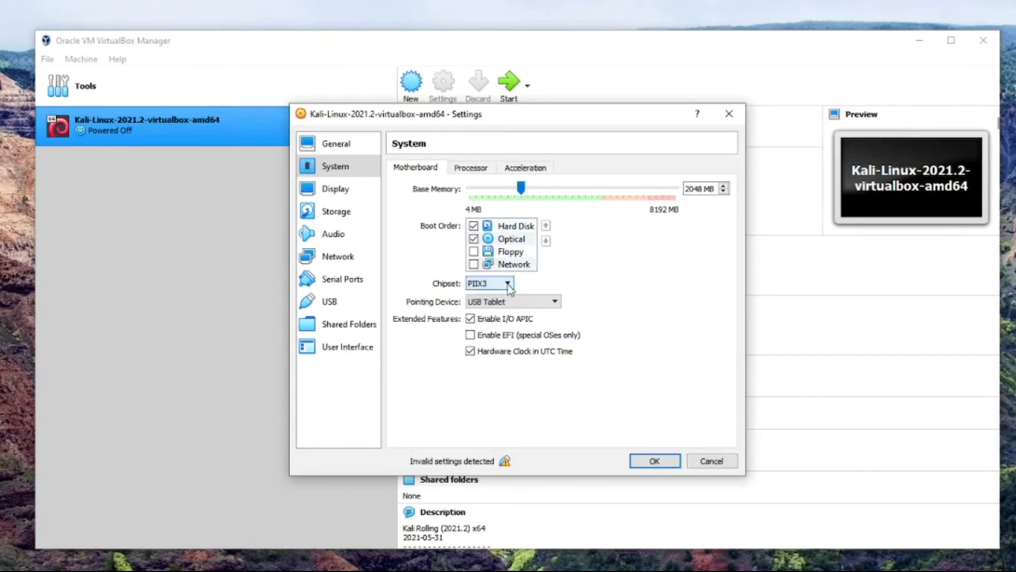
left_click(541, 303)
left_click(542, 303)
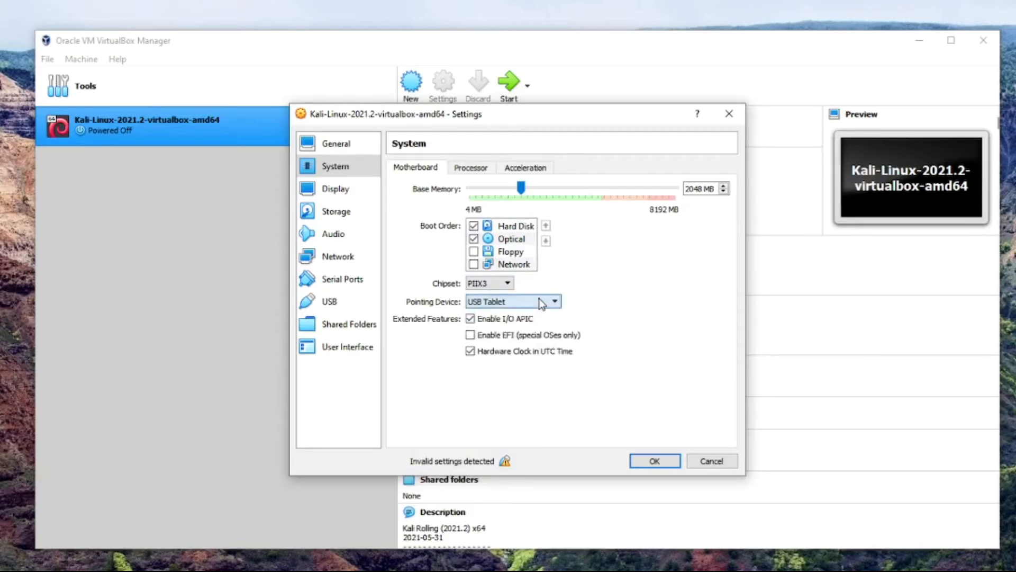
Look through the display, storage, audio and network settings, including the attachment options for network Adapter 1
left_click(337, 189)
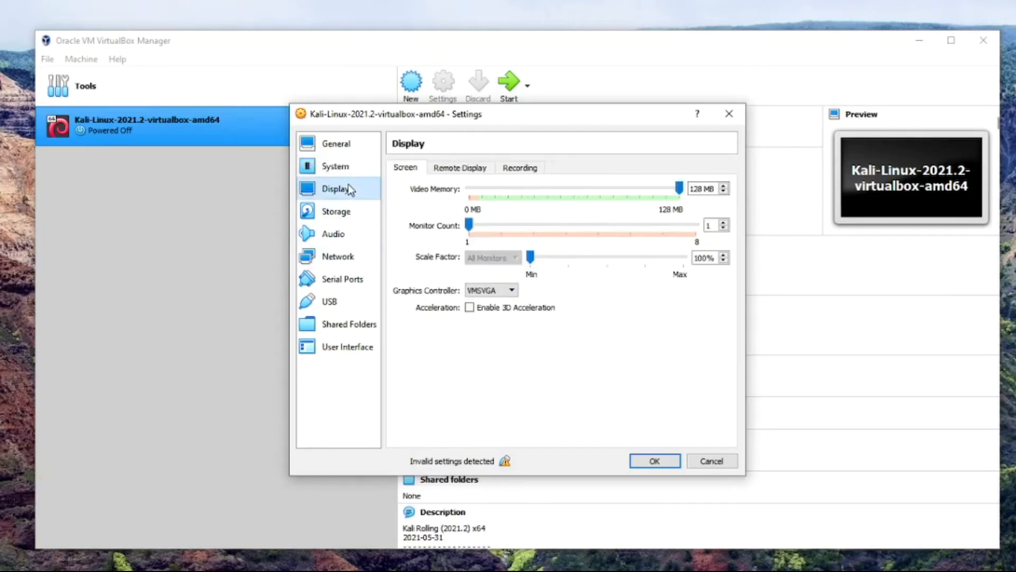
left_click(369, 208)
left_click(353, 237)
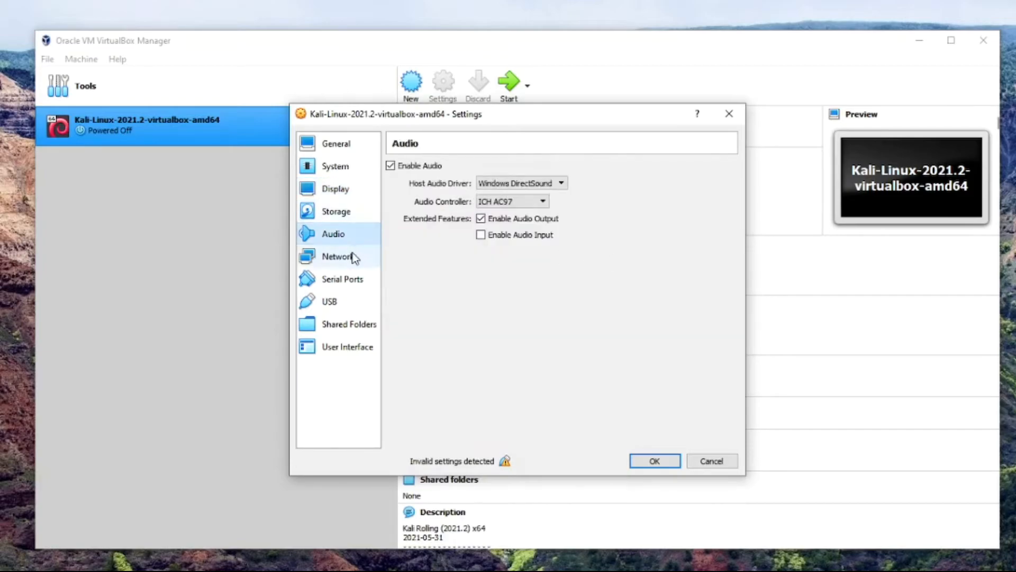
left_click(353, 255)
left_click(522, 205)
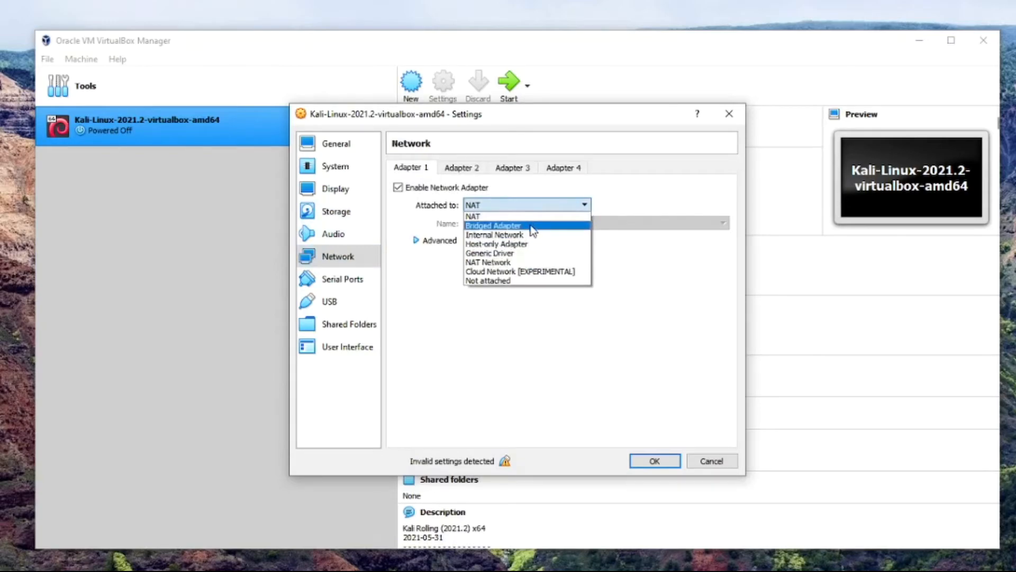
left_click(482, 315)
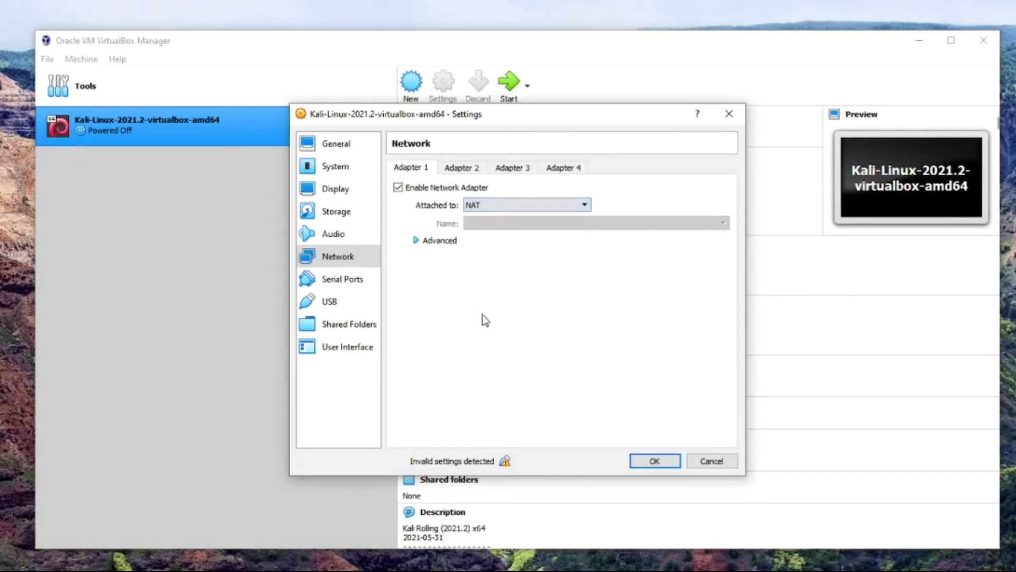
Review the serial port, USB, shared folder and user interface settings, and close the settings with OK
left_click(346, 286)
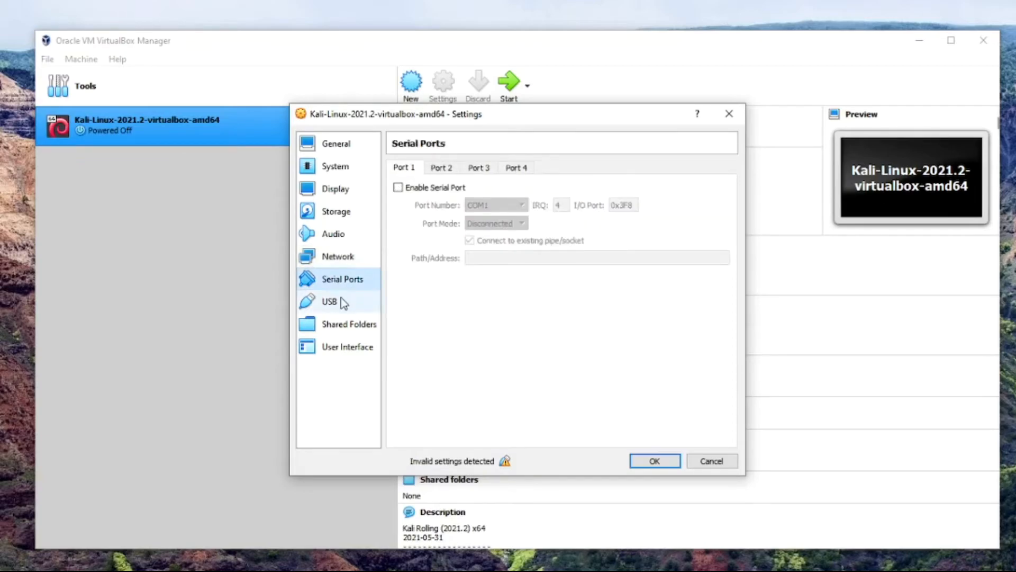
left_click(344, 303)
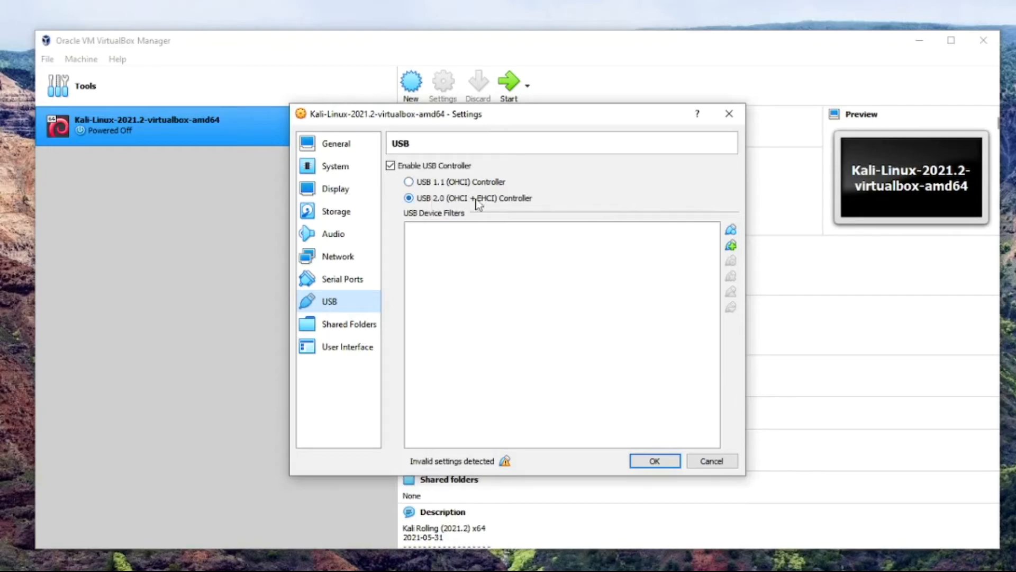
left_click(357, 323)
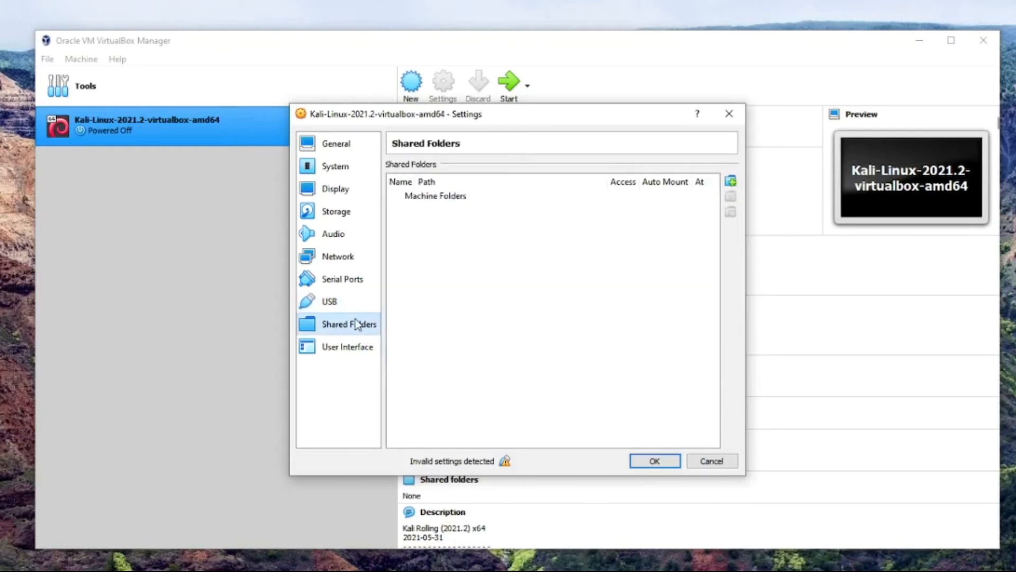
left_click(367, 347)
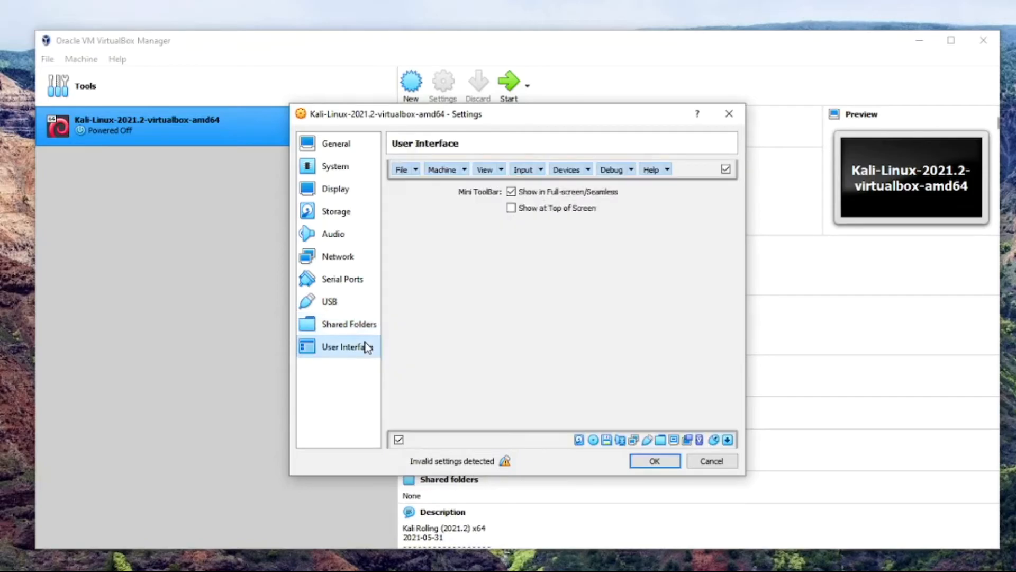
left_click(649, 461)
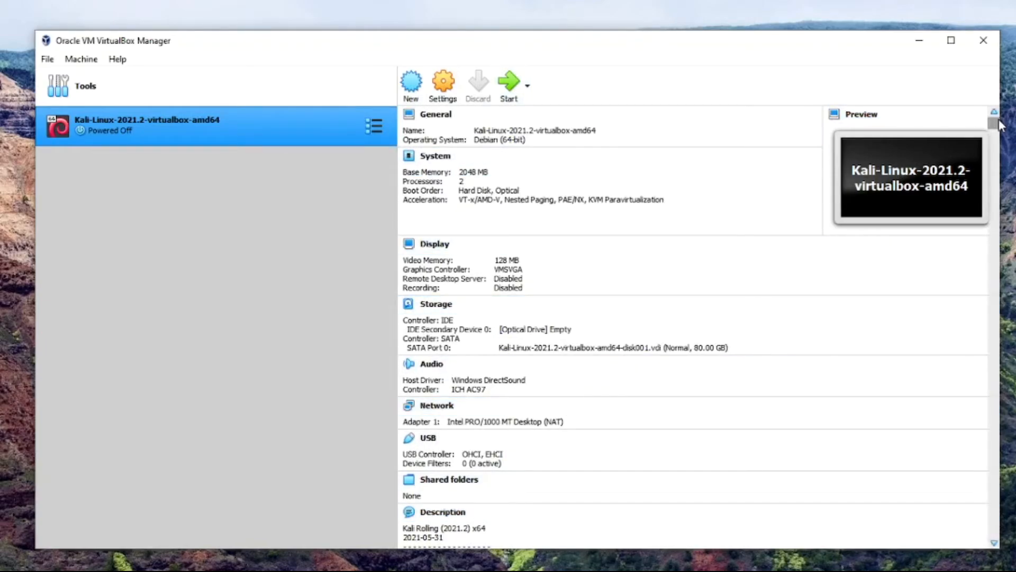
Try to start the Kali virtual machine and examine the details of the session error
left_click_drag(997, 126, 993, 356)
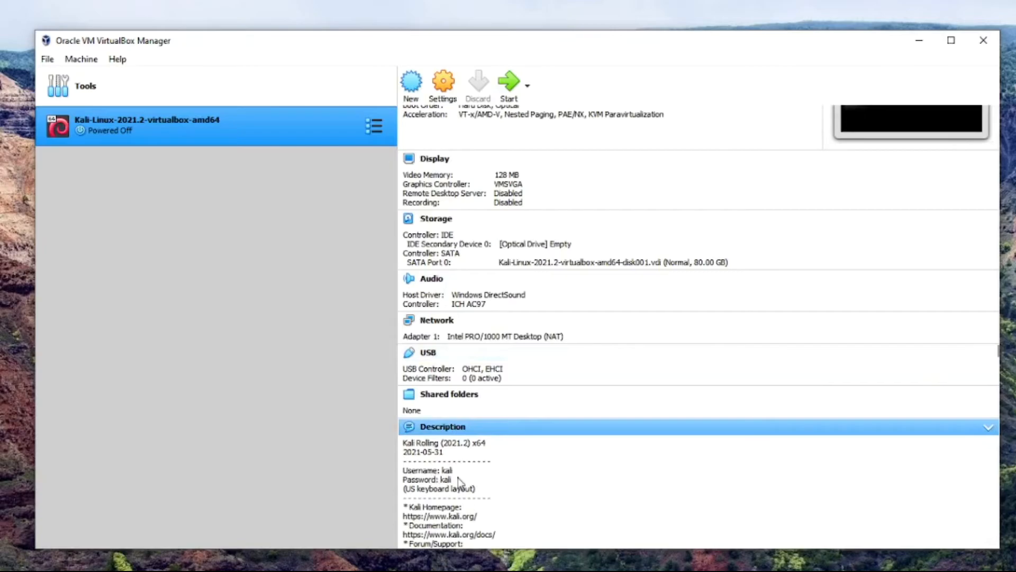
left_click(508, 87)
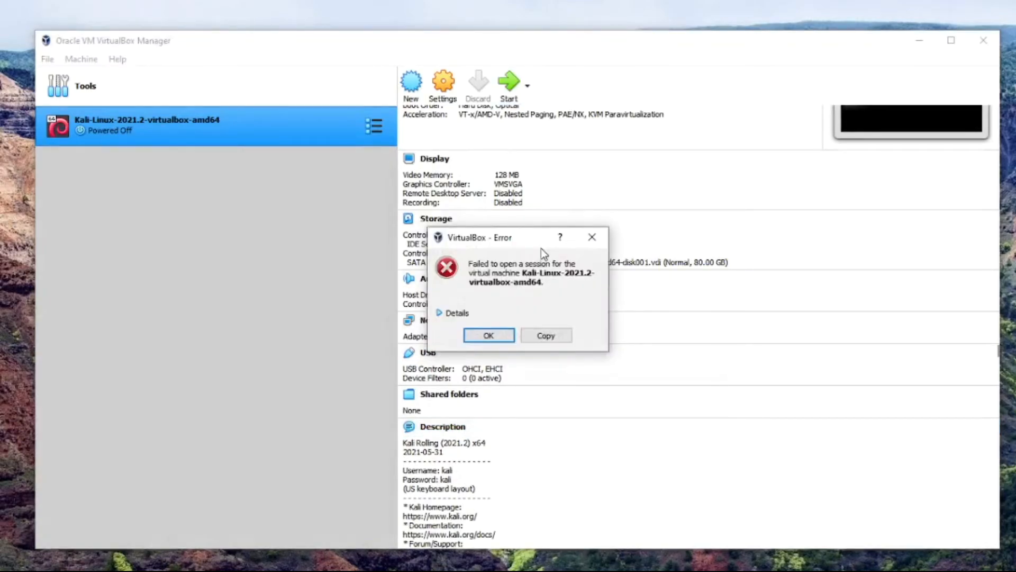
left_click_drag(533, 244, 532, 164)
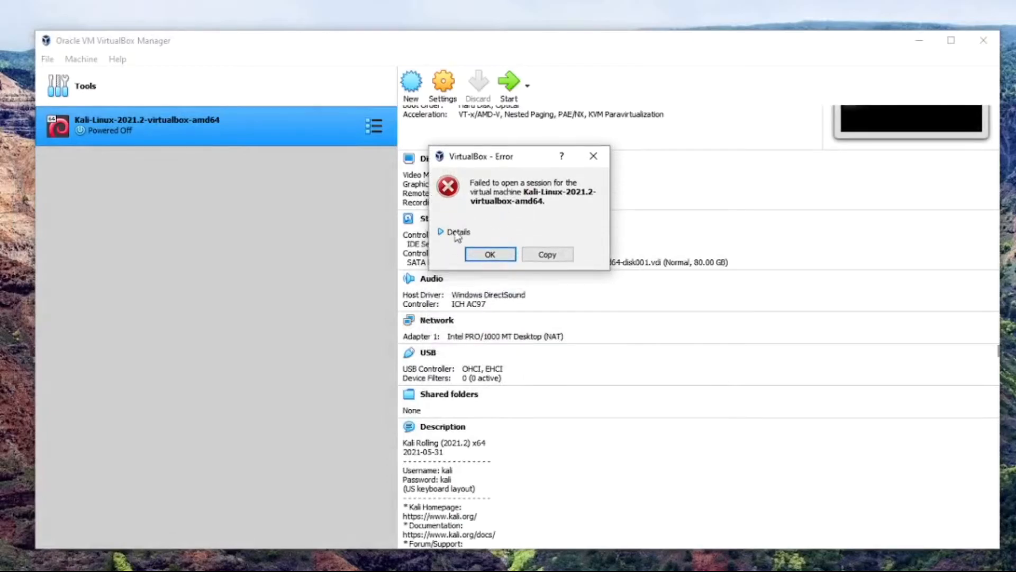
left_click(440, 232)
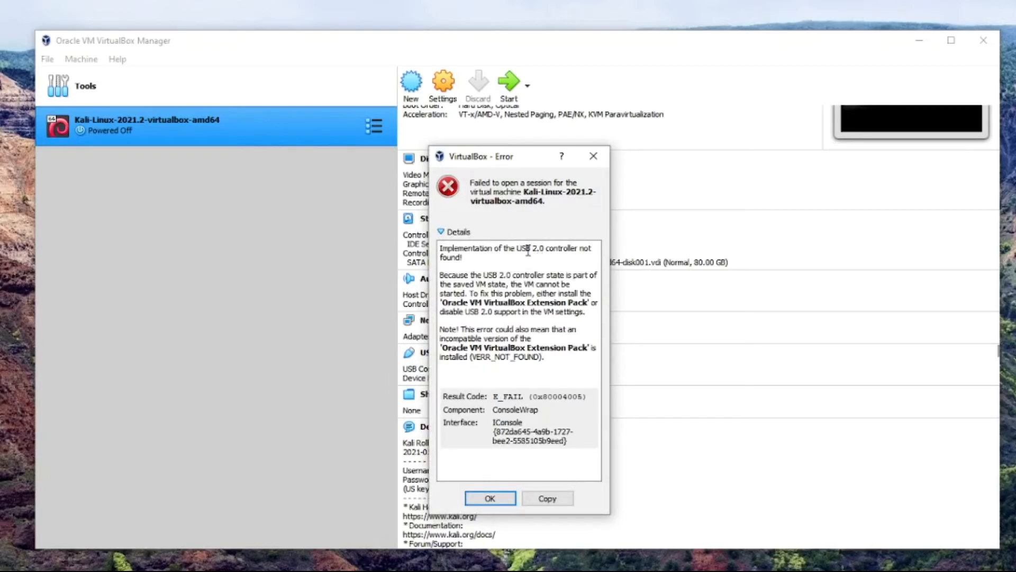
left_click(490, 499)
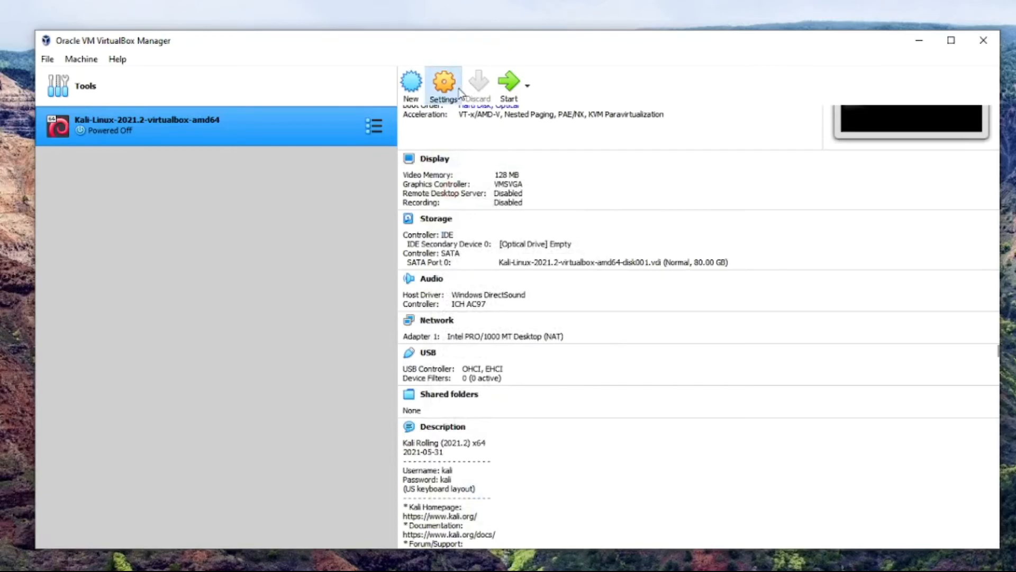
Set the Kali virtual machine's USB controller to USB 1.1 (OHCI) and save the settings
left_click(445, 88)
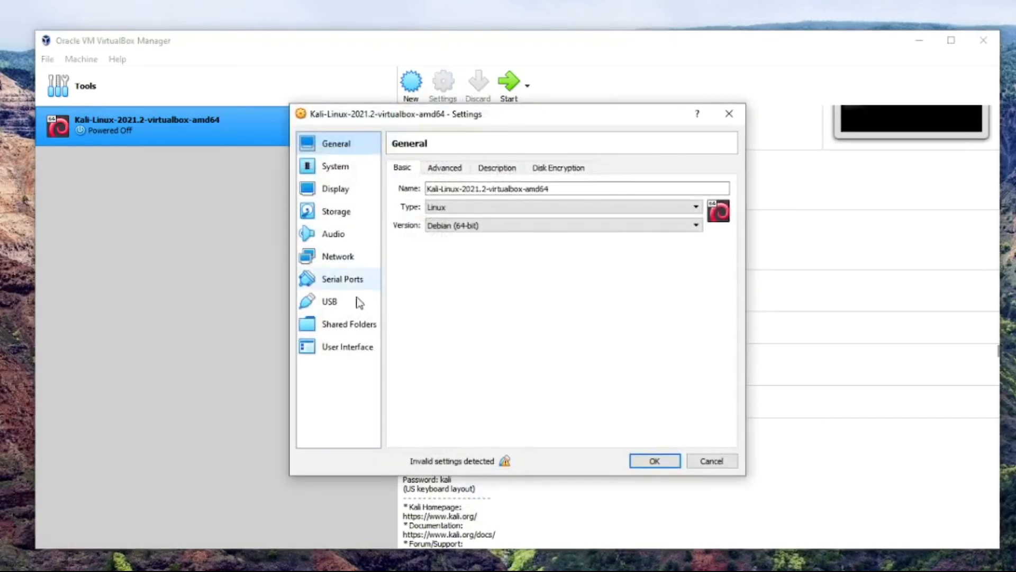
left_click(373, 323)
left_click(345, 306)
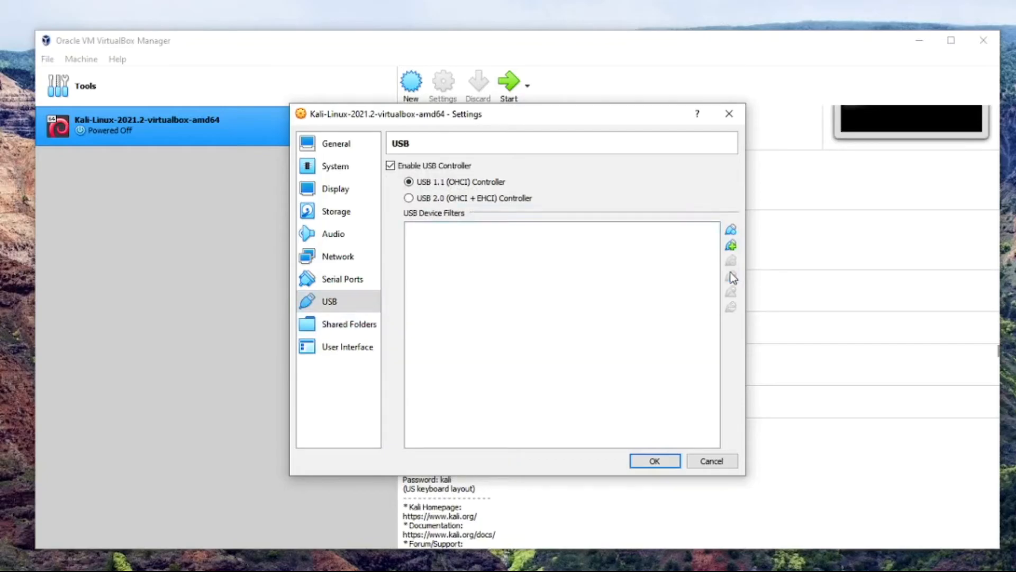
left_click(470, 183)
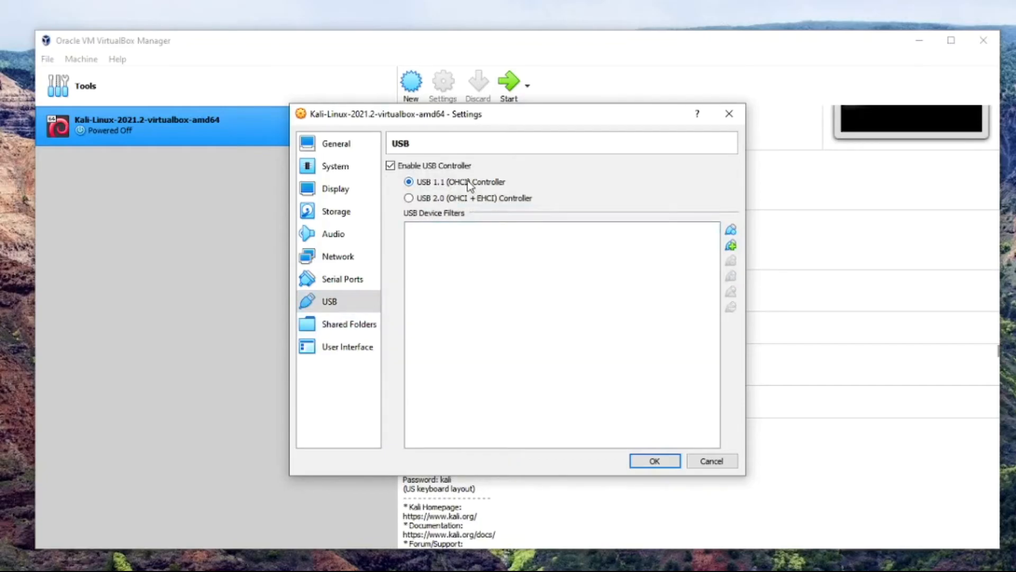
left_click(650, 460)
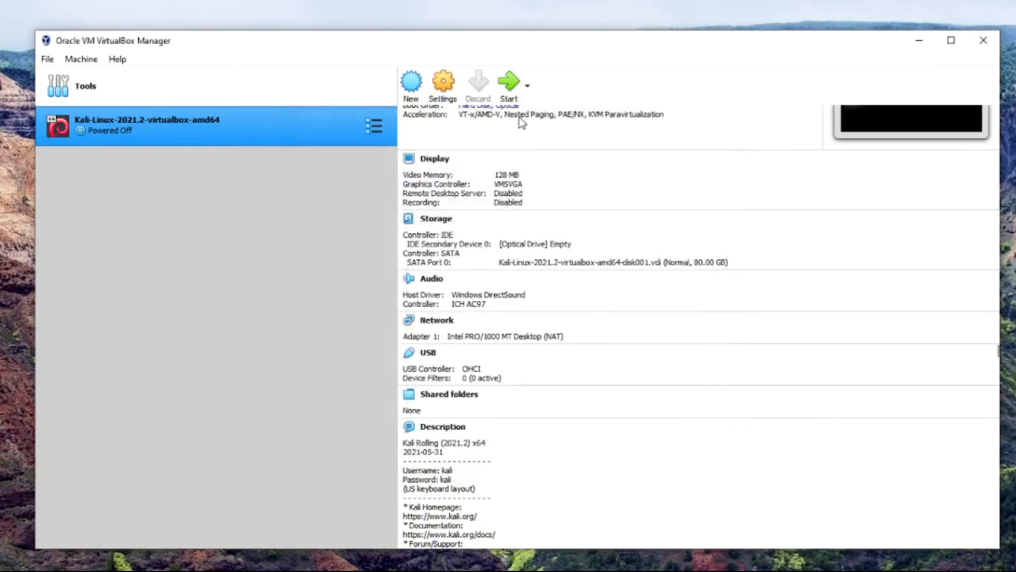
Start the Kali virtual machine, dismissing the keyboard capture notice and declining to capture the mouse
left_click(509, 90)
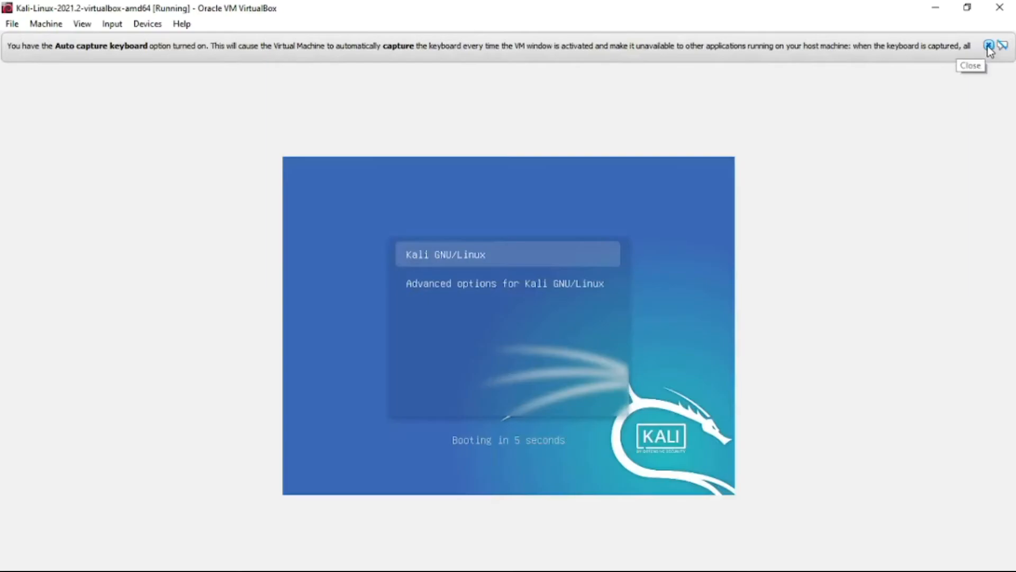
left_click(989, 45)
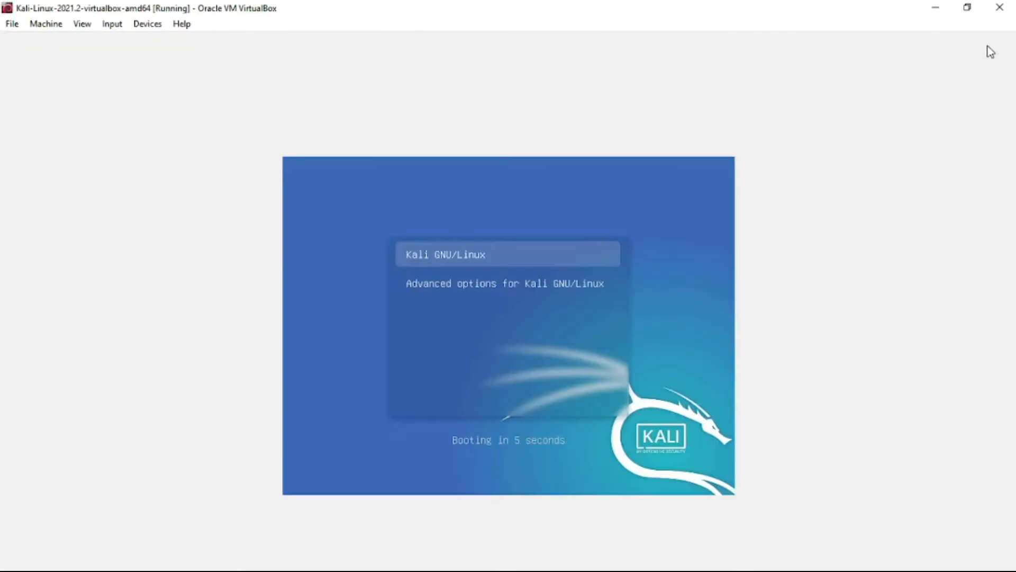
left_click(660, 434)
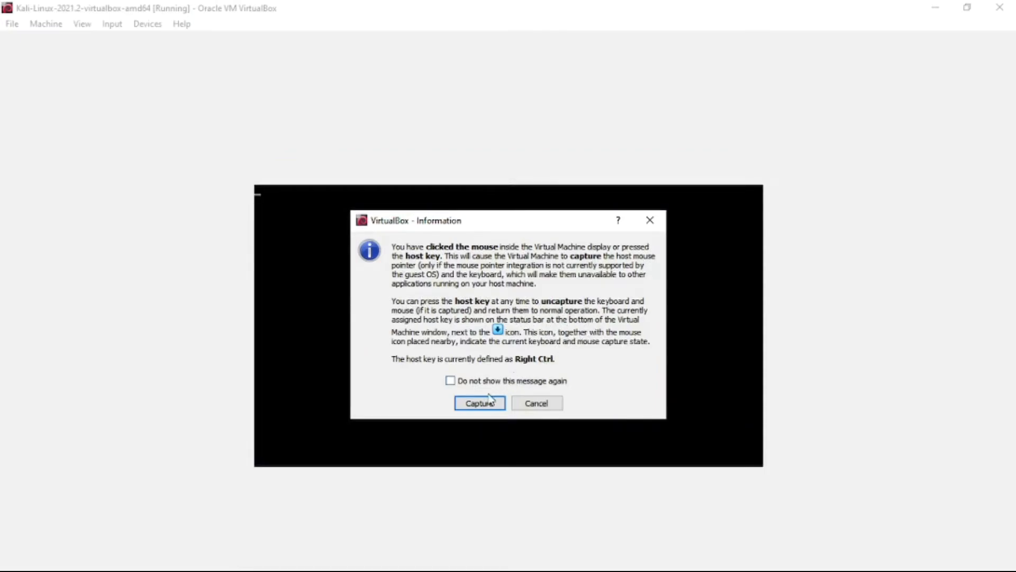
left_click(535, 403)
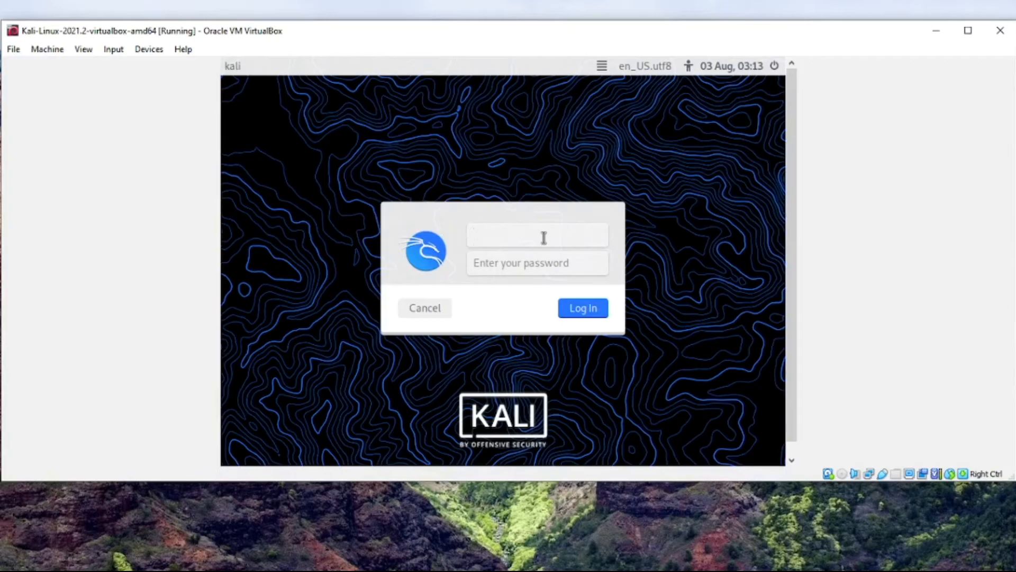
Log in to Kali Linux with the default username and the account password
key("Tab")
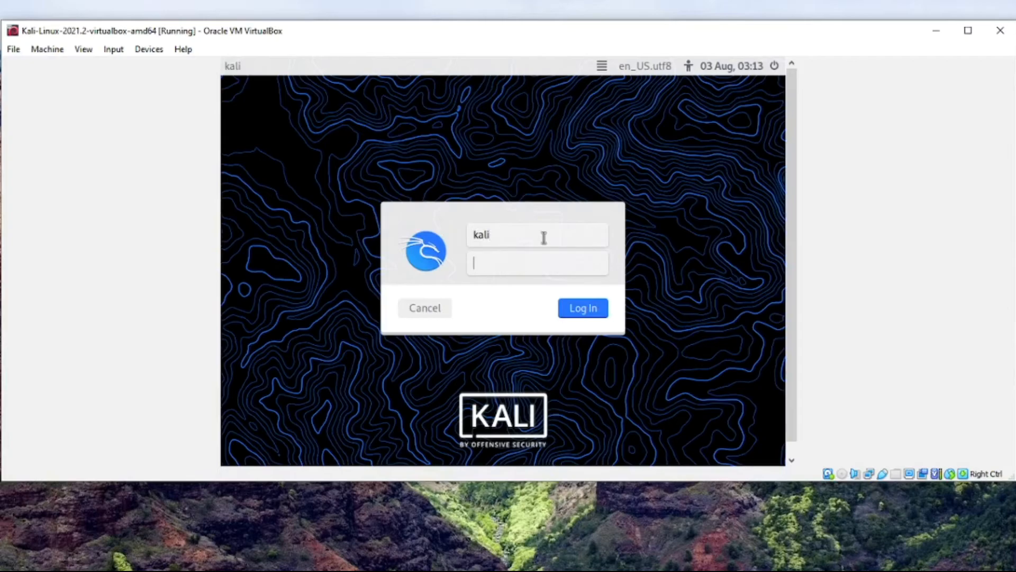
type("kali")
key("Return")
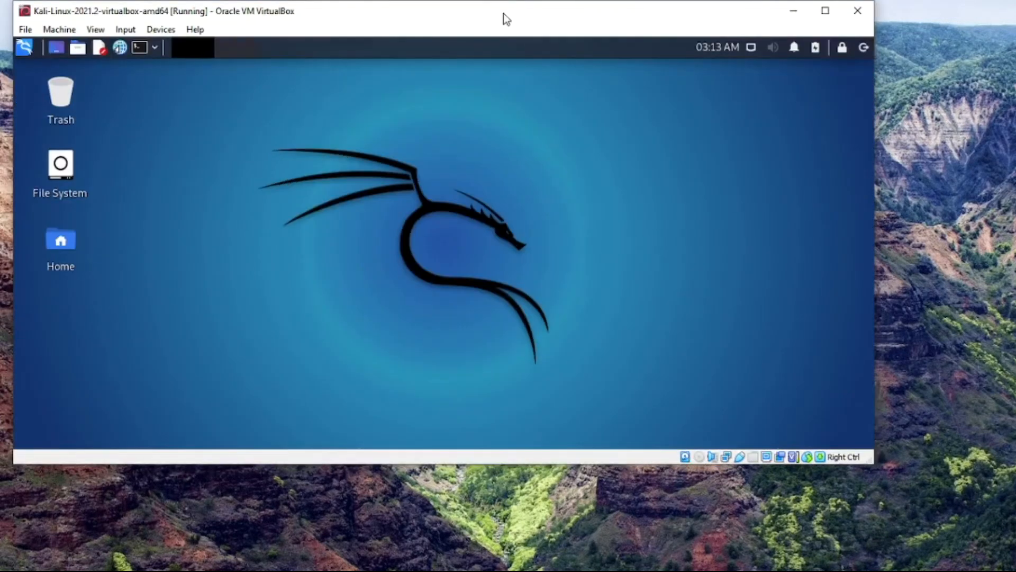
Maximize the virtual machine window so that the Kali desktop fills it
left_click_drag(503, 12, 576, 76)
double_click(576, 76)
left_click(86, 24)
left_click(141, 239)
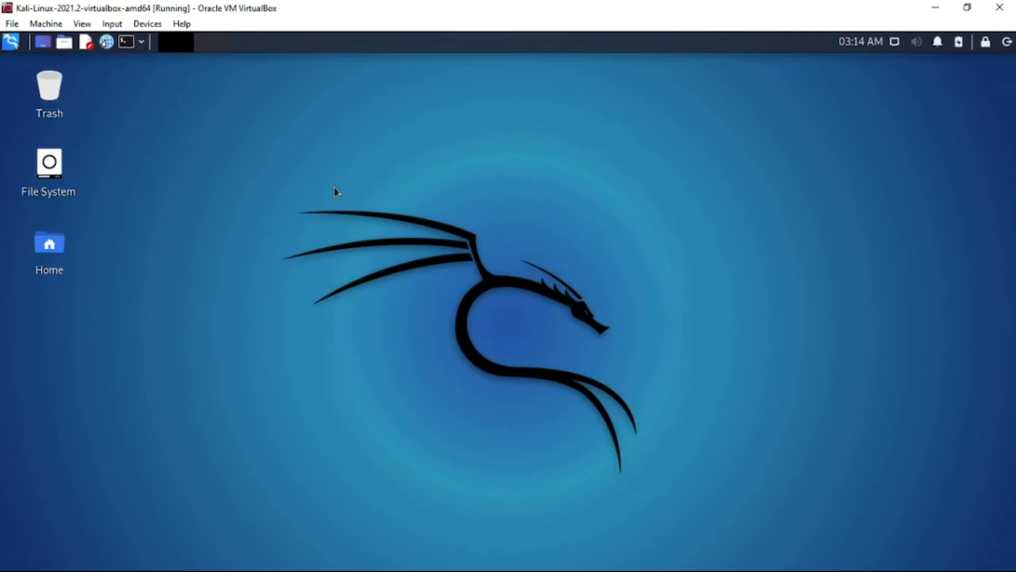
Open a terminal in Kali, enlarge its text, and run ifconfig to list the network interfaces
left_click(127, 46)
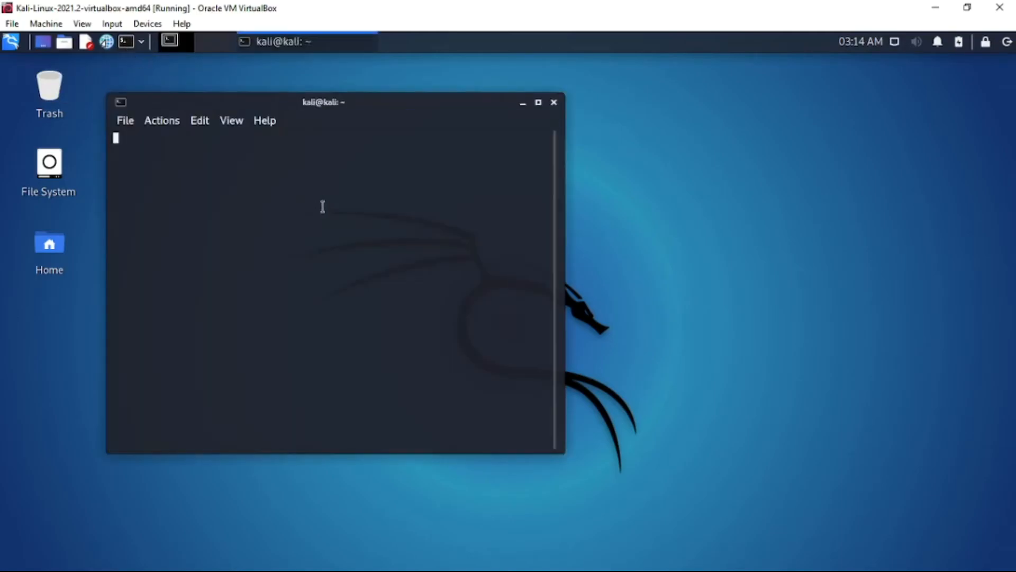
key("ctrl+plus")
key("ctrl+plus")
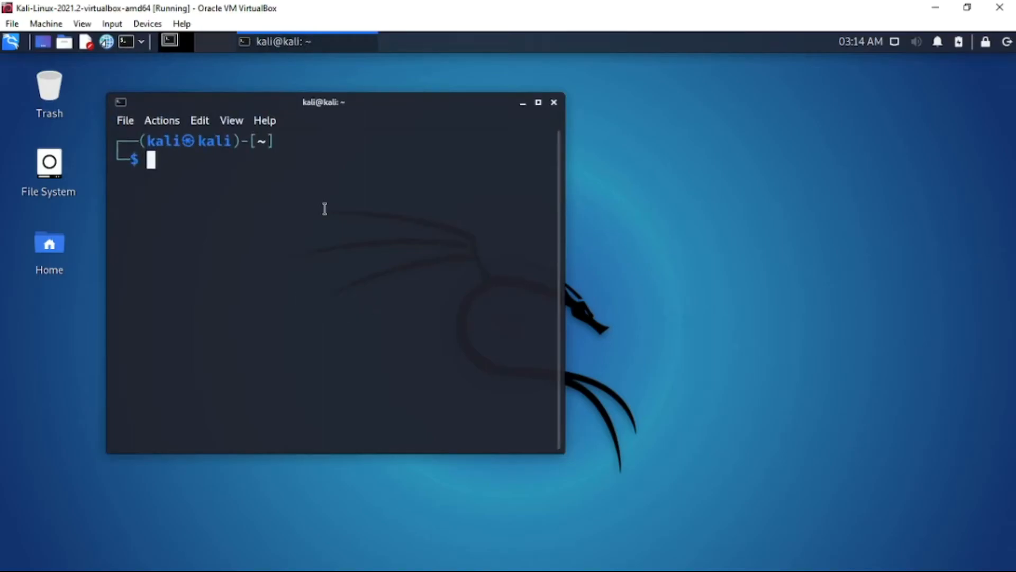
type("ifconfig")
key("Return")
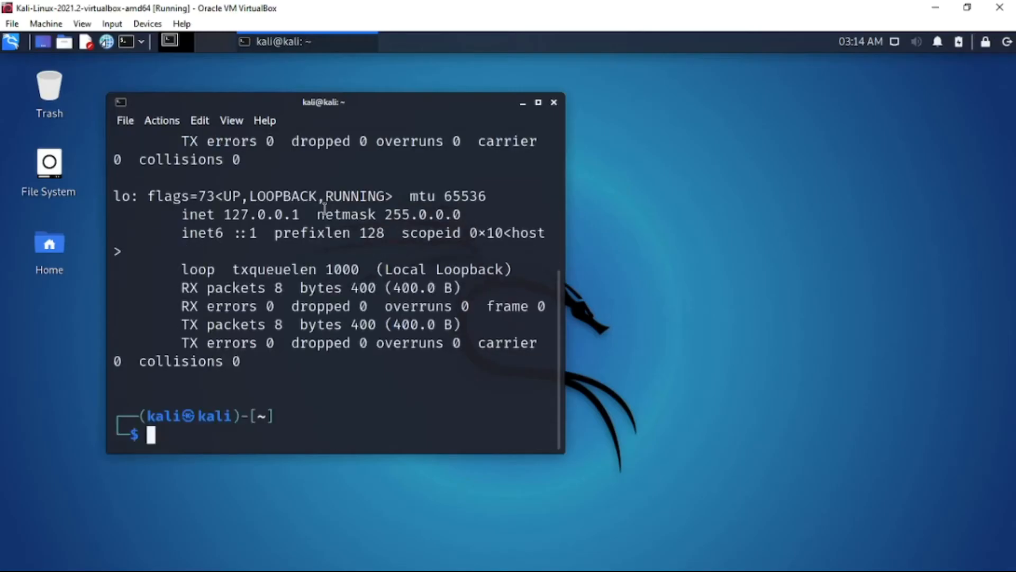
Enlarge the terminal to fill the Kali desktop and look through the ifconfig output
key("alt+F10")
key("alt+F9")
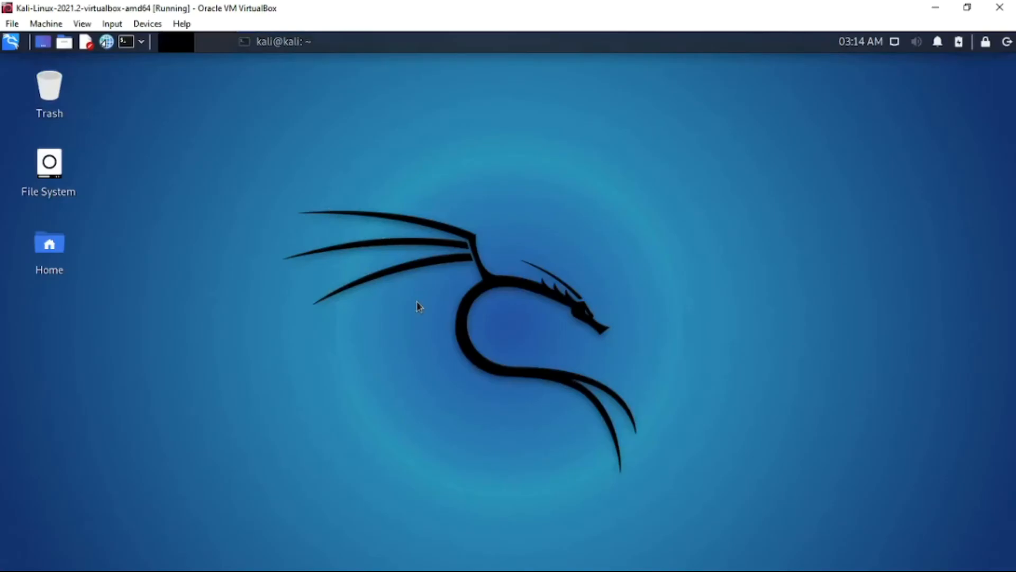
key("alt+Tab")
scroll(548, 328, "up", 1)
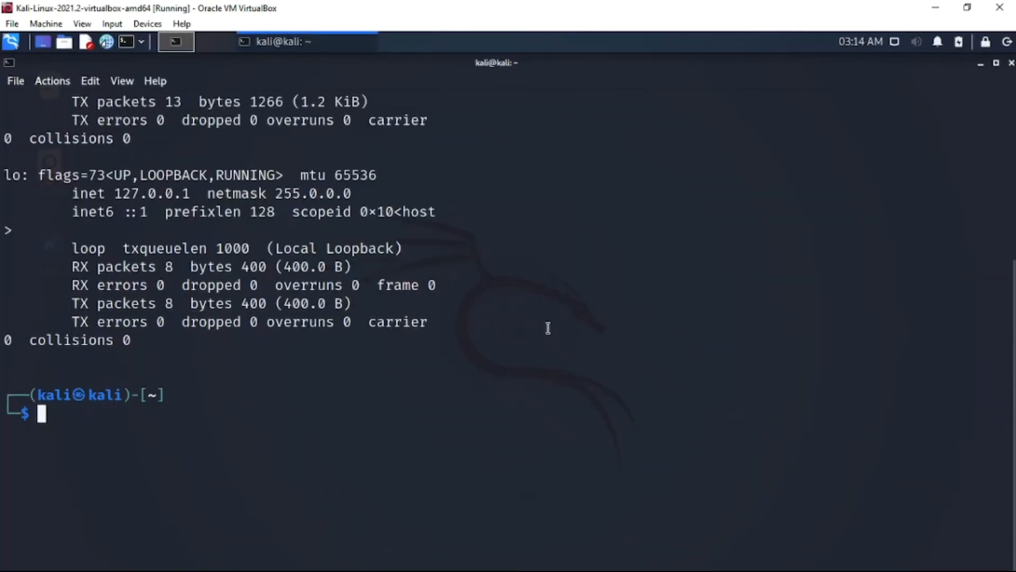
scroll(549, 328, "up", 4)
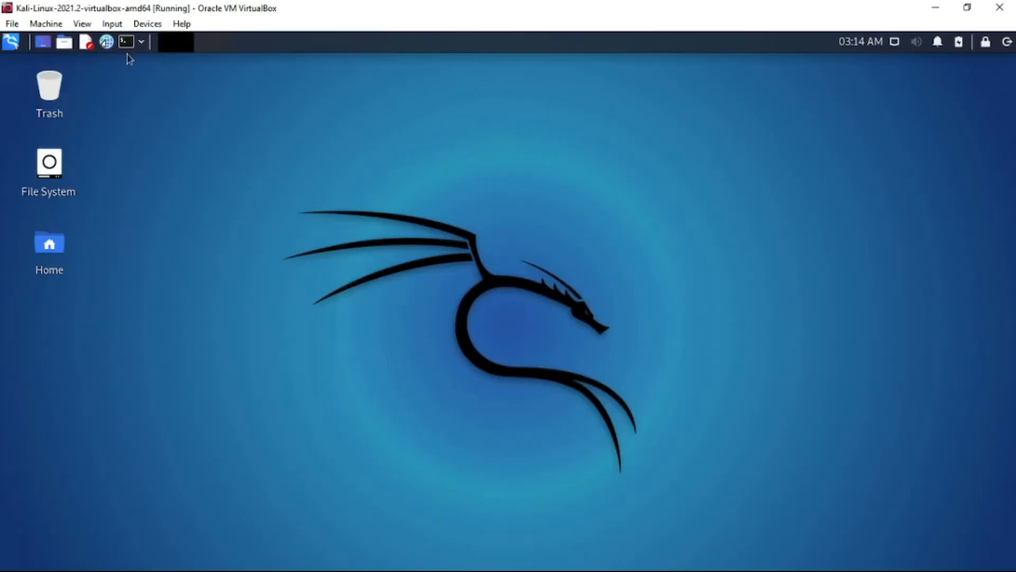
Open a new terminal in Kali and examine the user and host names in its prompt
left_click(123, 43)
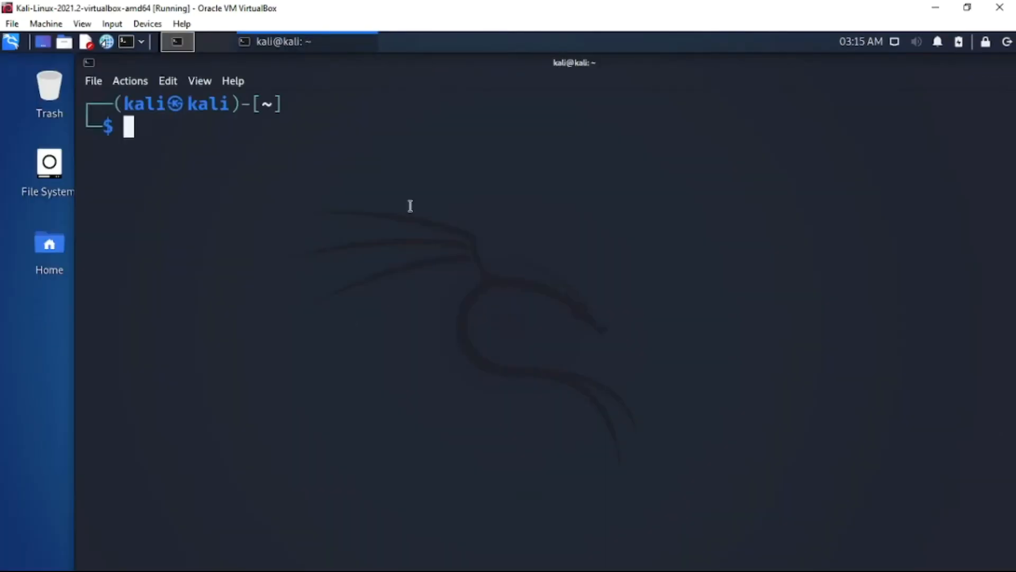
type("sud")
key("BackSpace")
key("BackSpace")
key("BackSpace")
left_click_drag(229, 106, 124, 106)
left_click(155, 126)
Close the terminal and shut down Kali Linux from its desktop session
key("ctrl+d")
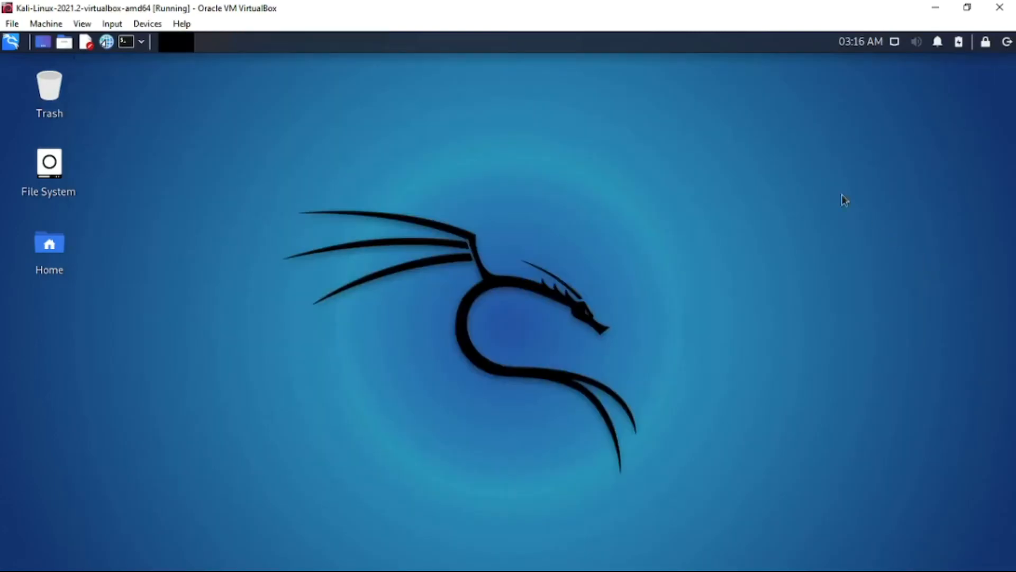
left_click(1006, 48)
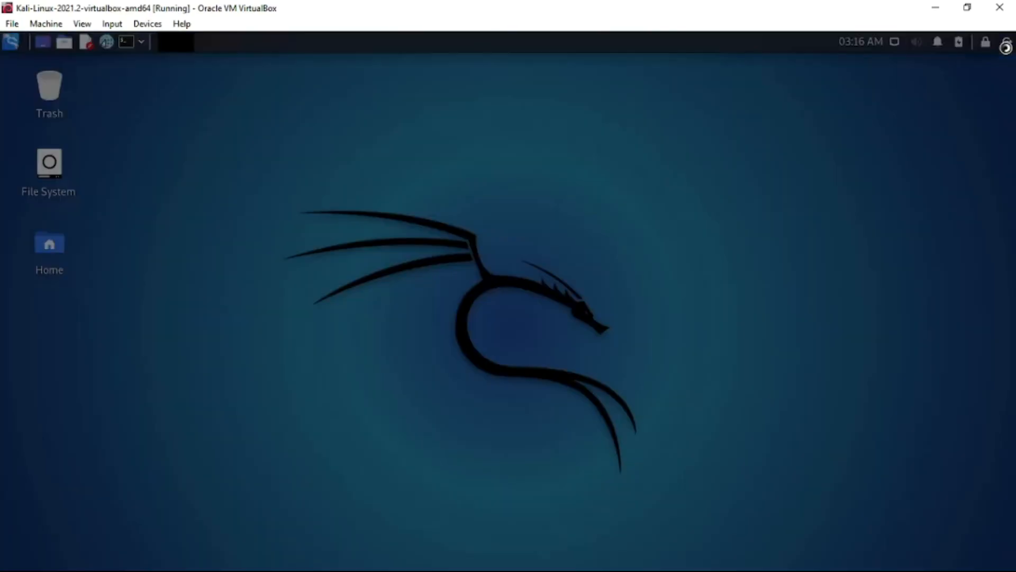
left_click(603, 302)
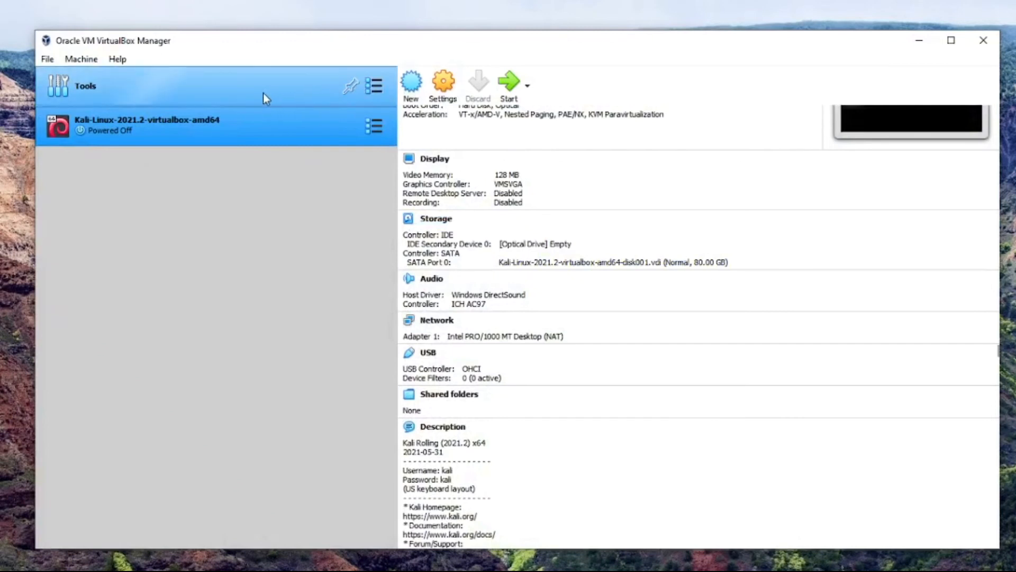
left_click(264, 95)
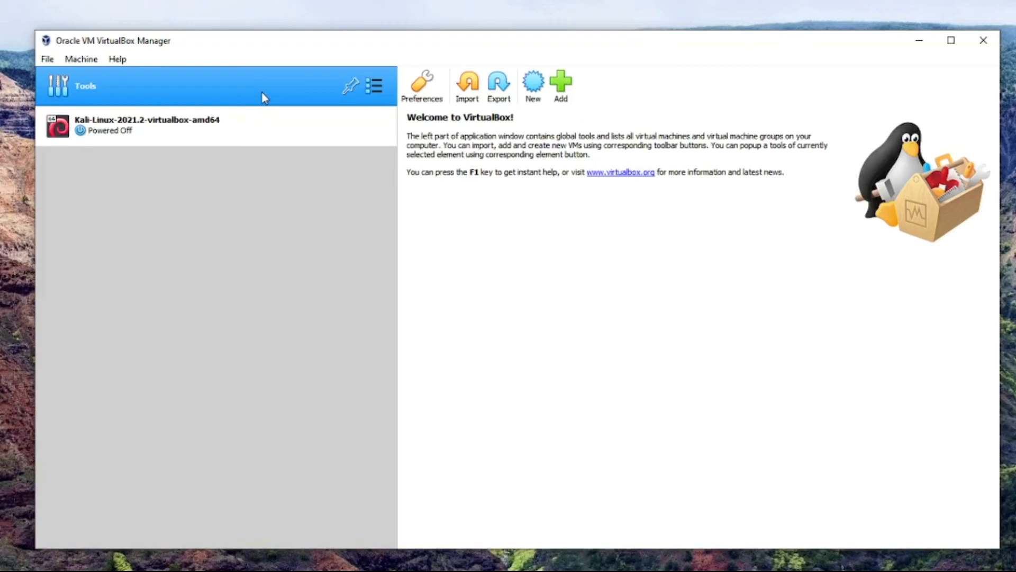
left_click(473, 81)
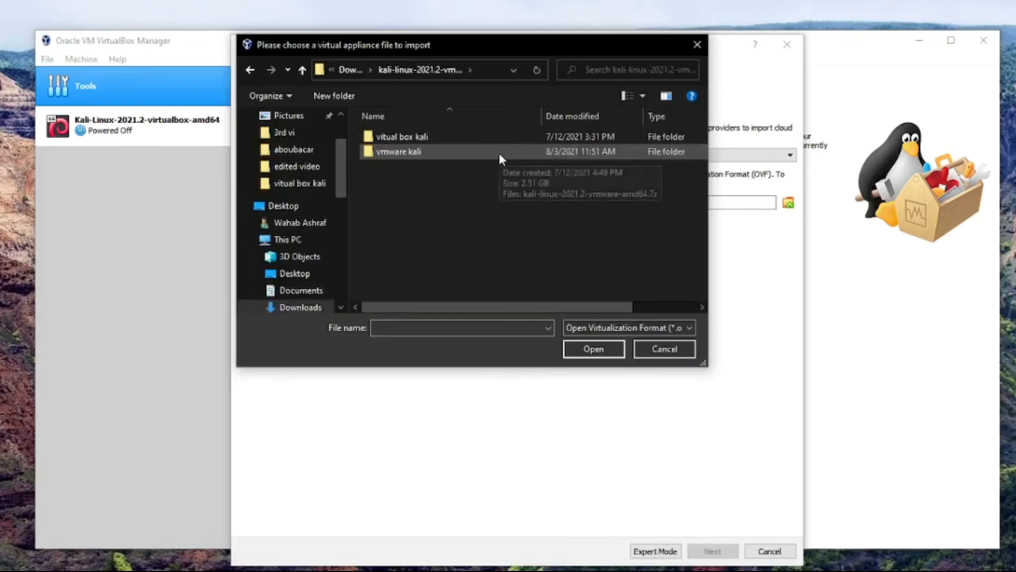
double_click(500, 154)
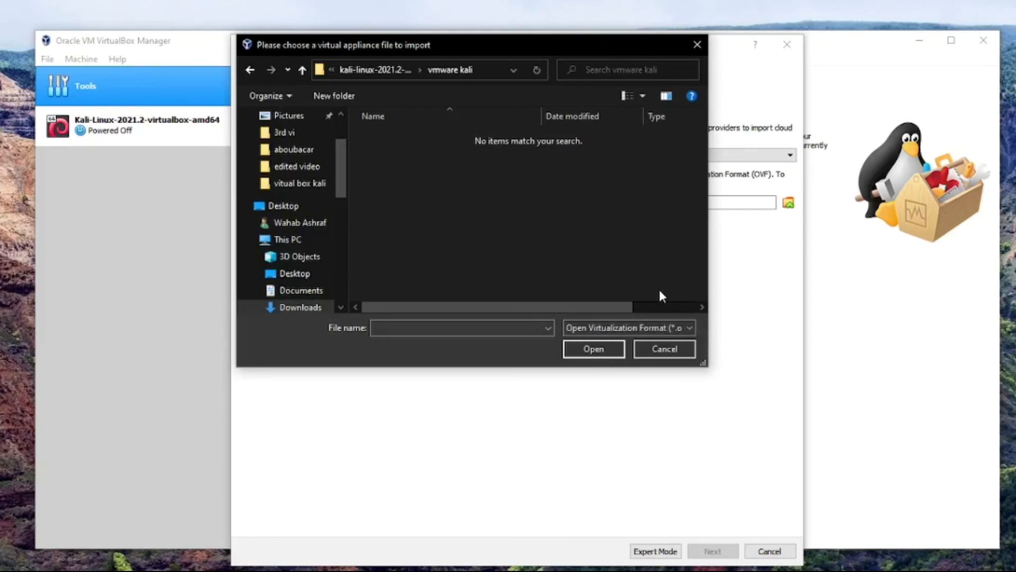
left_click(670, 348)
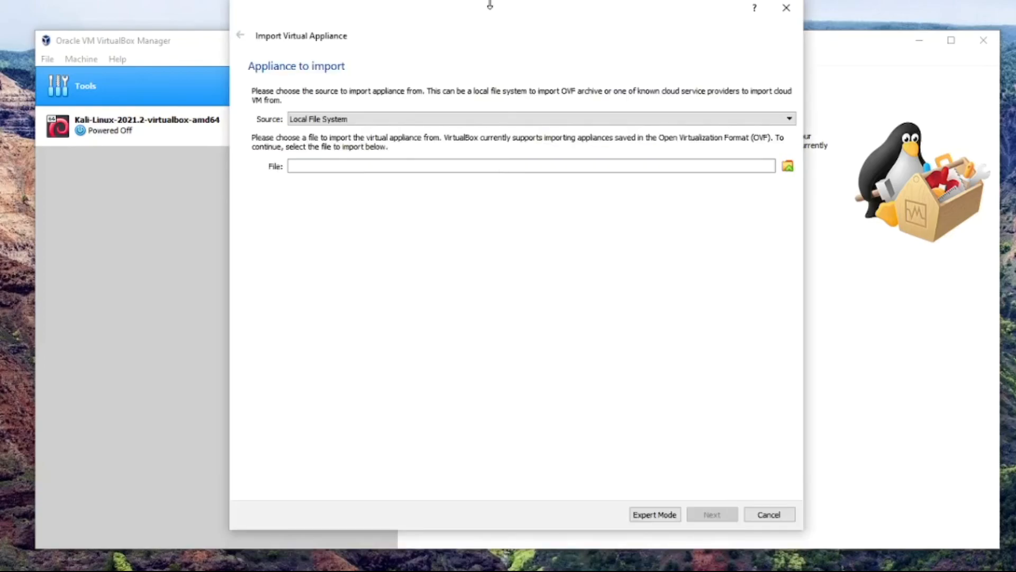
left_click_drag(493, 11, 468, 14)
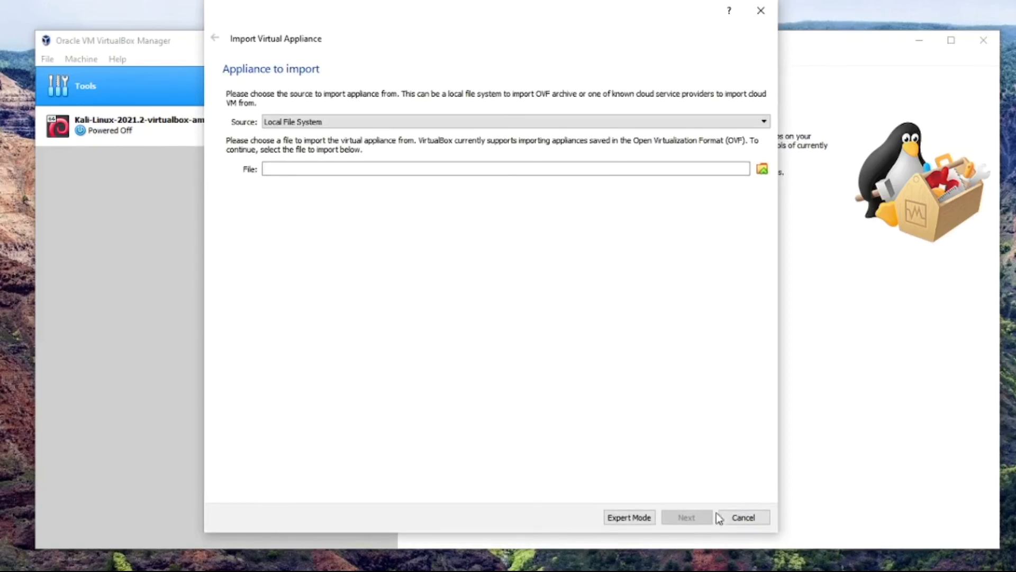
left_click(743, 517)
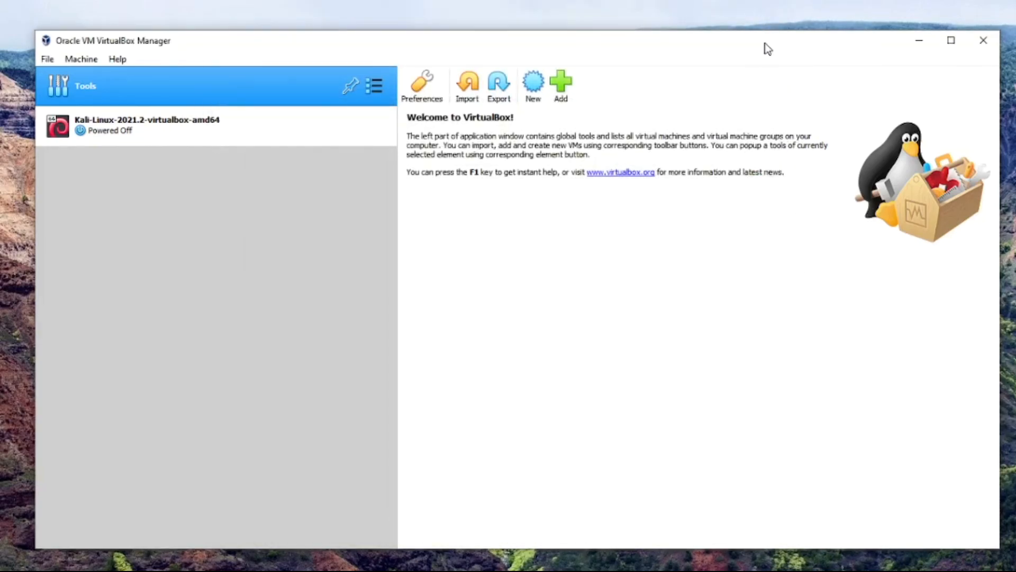
Start the powered-off Kali-Linux-2021.2-virtualbox-amd64 machine again and dismiss the keyboard capture notice
left_click(319, 140)
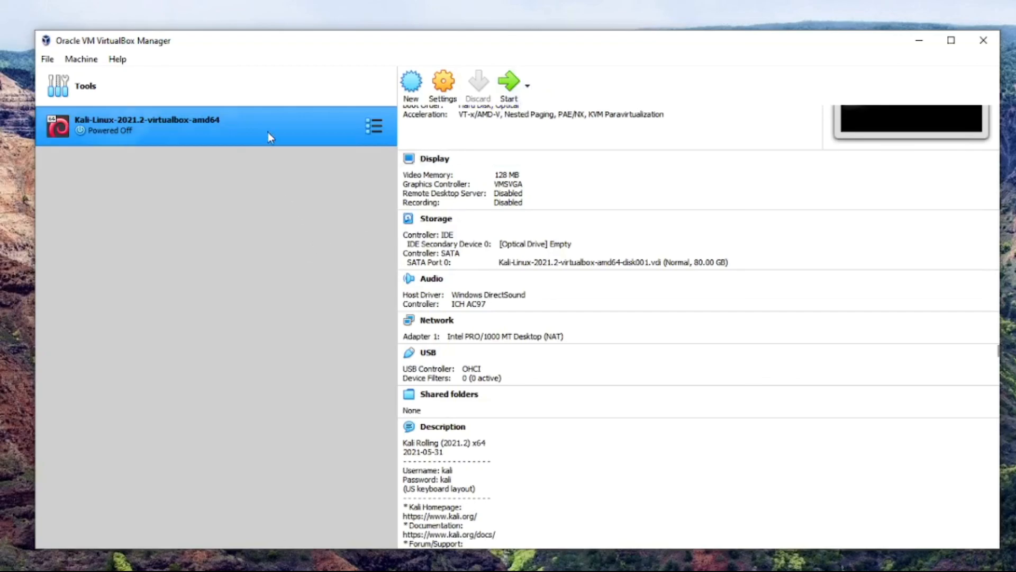
left_click(509, 84)
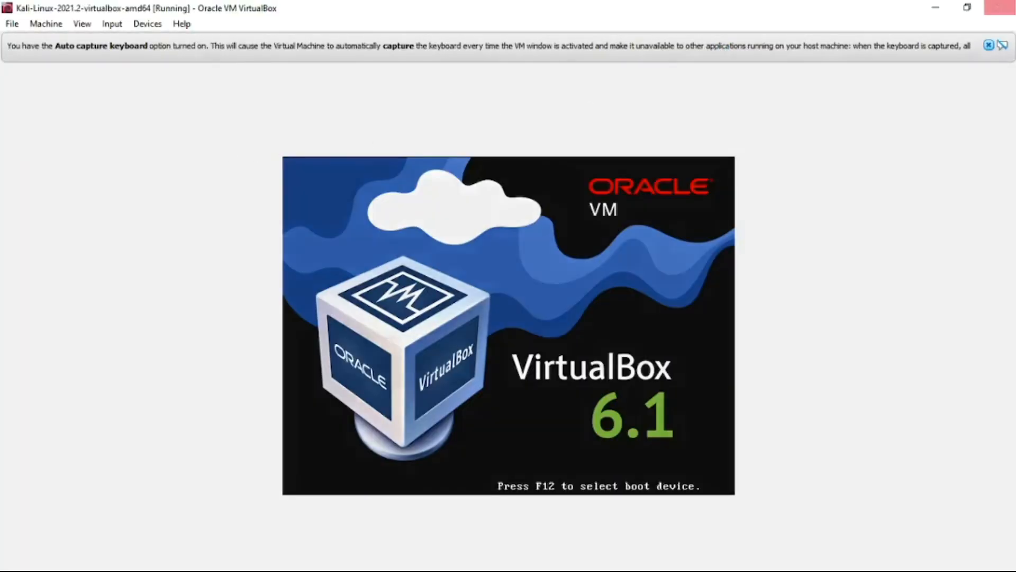
left_click(988, 45)
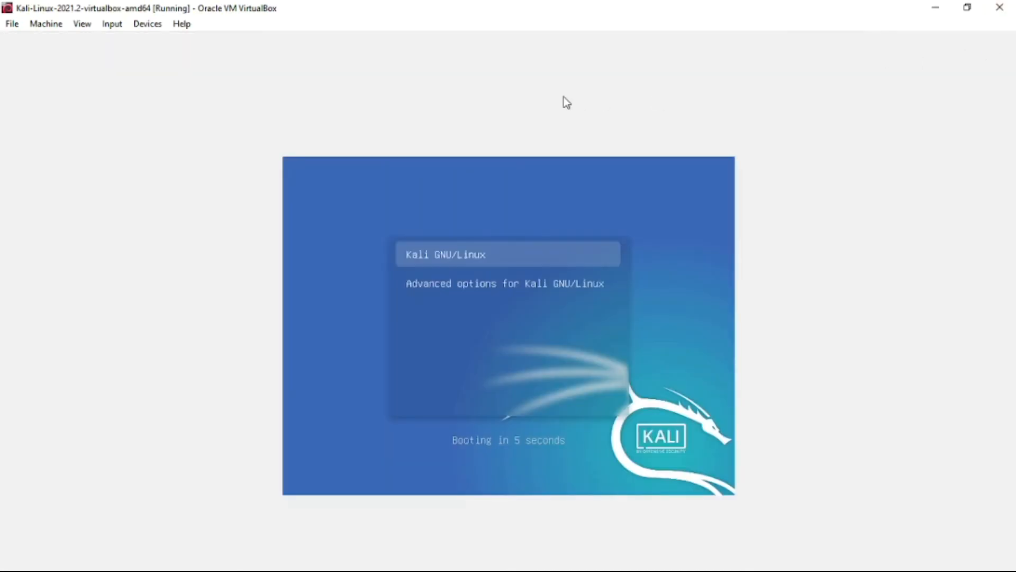